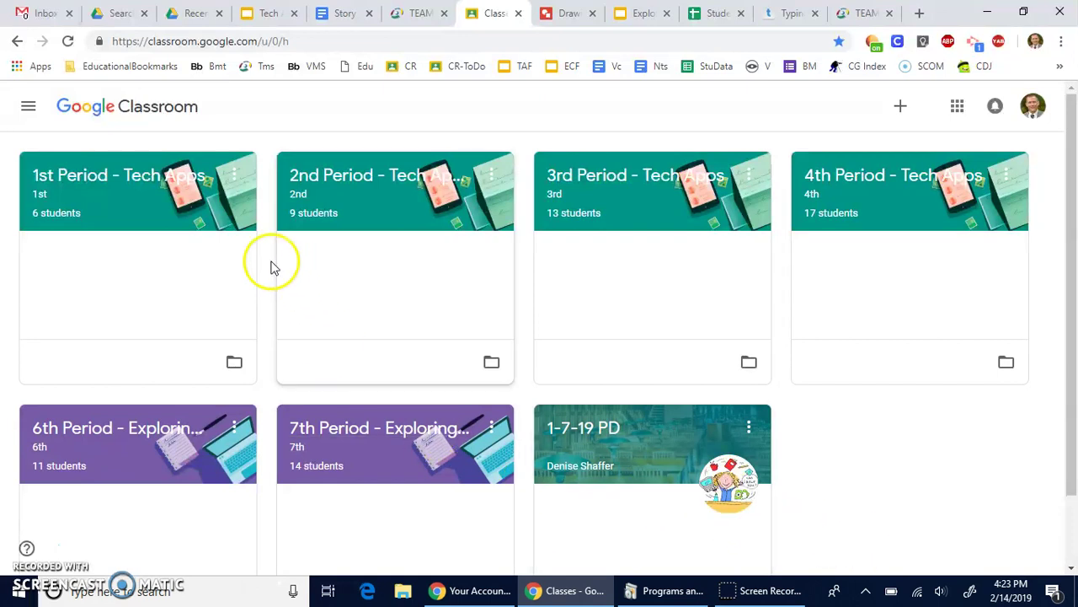
Open the 1st Period - Tech Apps classwork and expand the Drawing - Vector based variation assignment
click(89, 175)
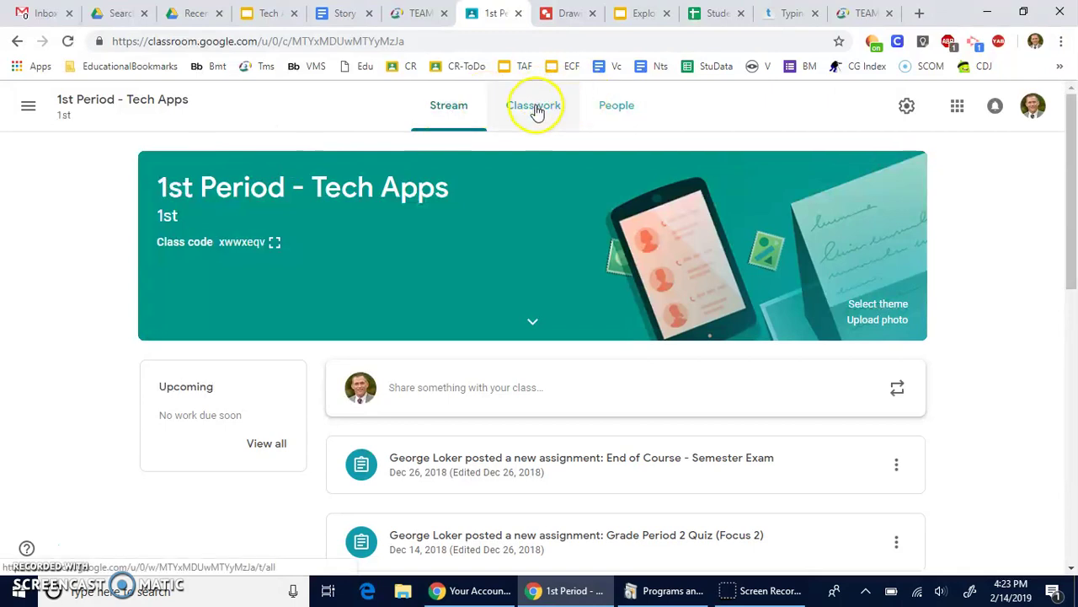
click(537, 112)
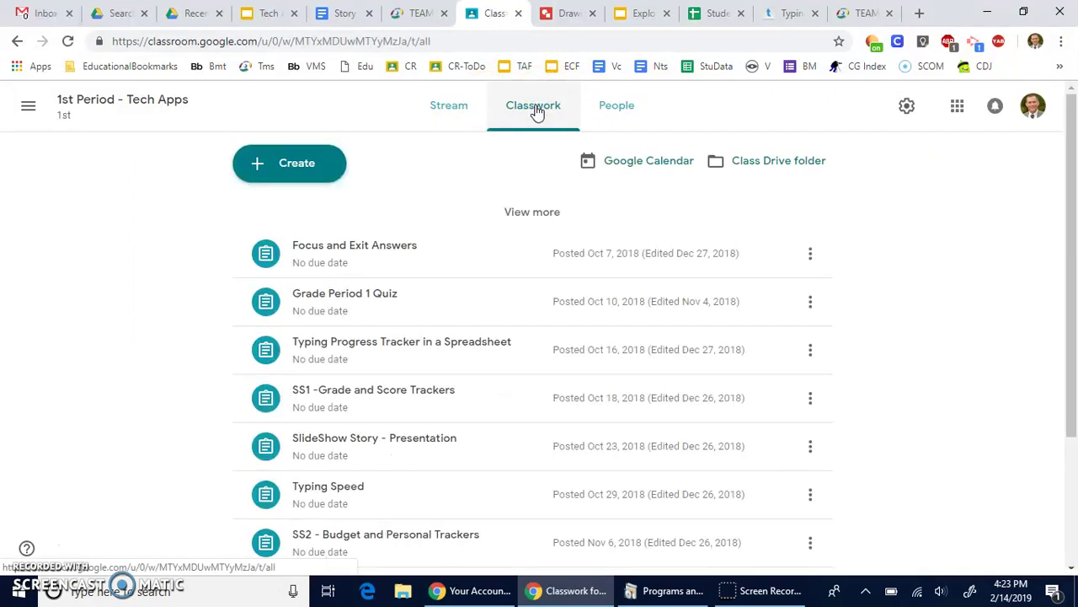
click(523, 216)
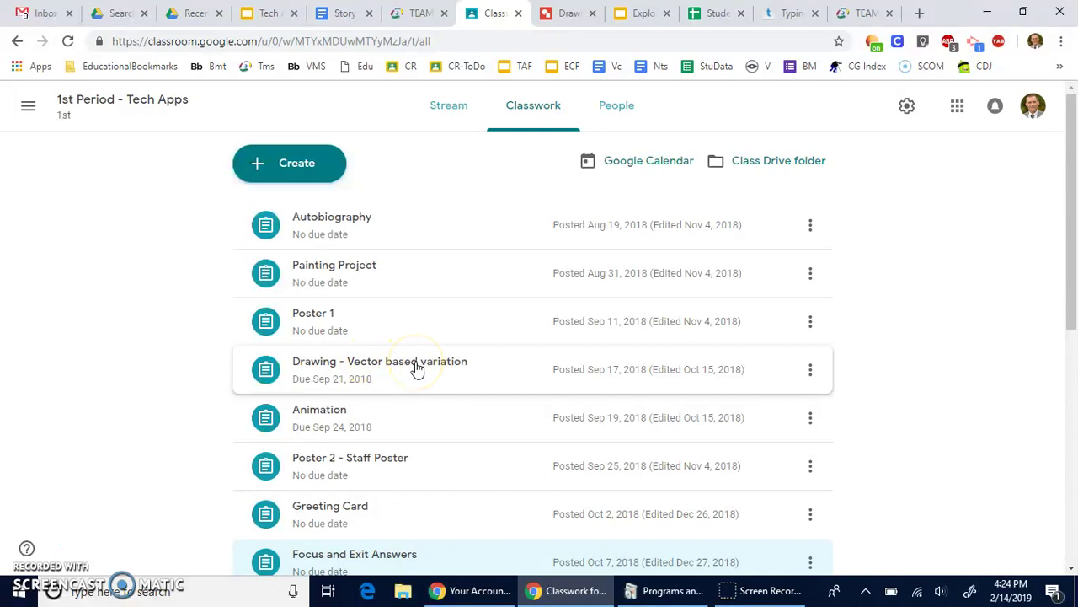
click(415, 368)
scroll(417, 396, down, 2)
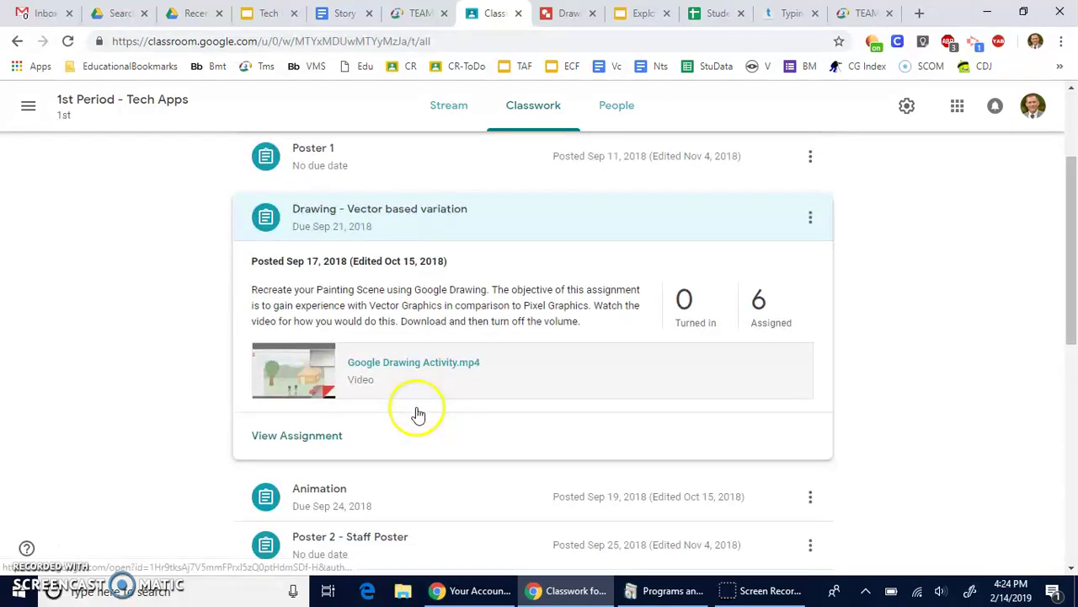
scroll(418, 414, down, 1)
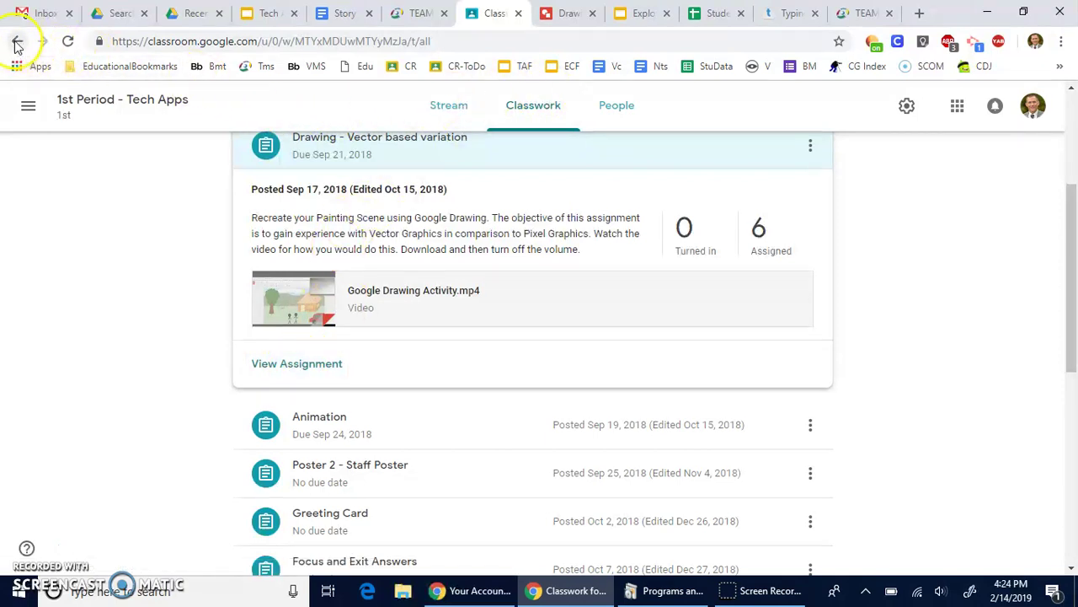
Switch to the 1-7-19 PD class and expand its New Year Traditions assignment
click(28, 106)
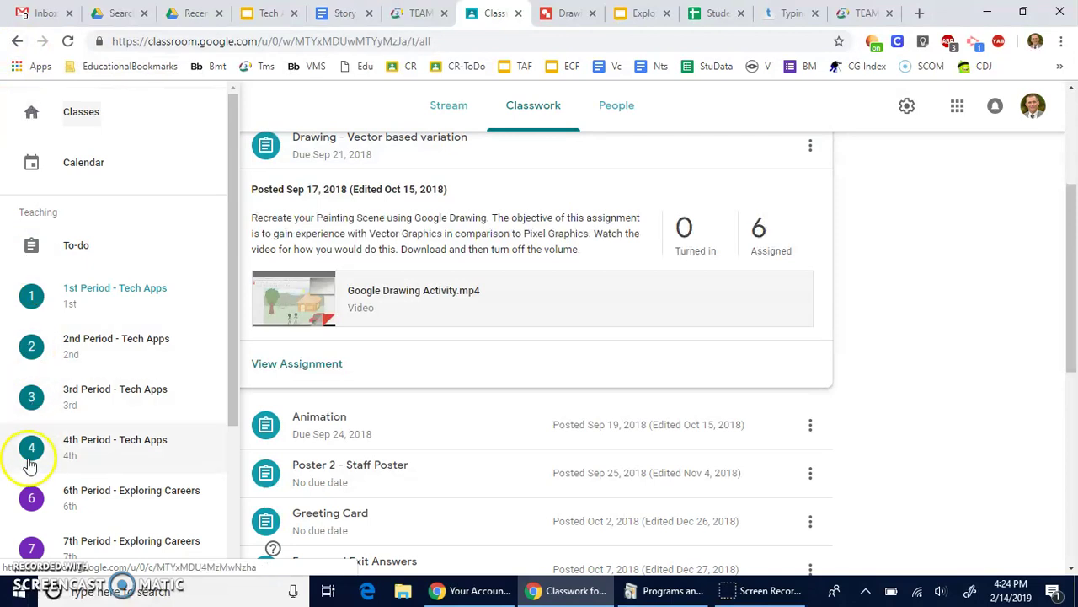
scroll(73, 497, down, 3)
click(87, 479)
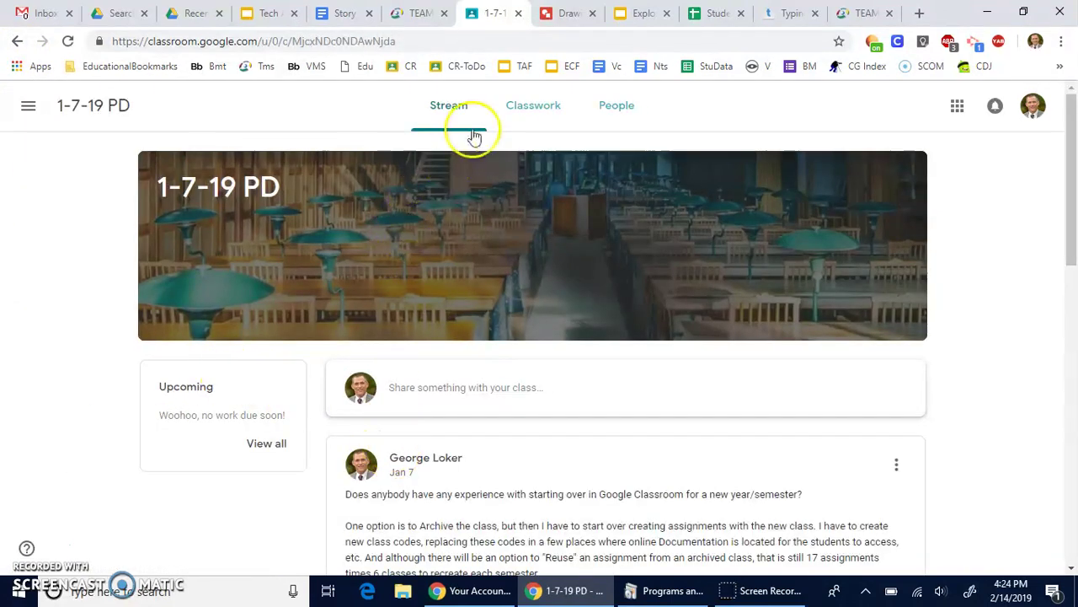
click(534, 116)
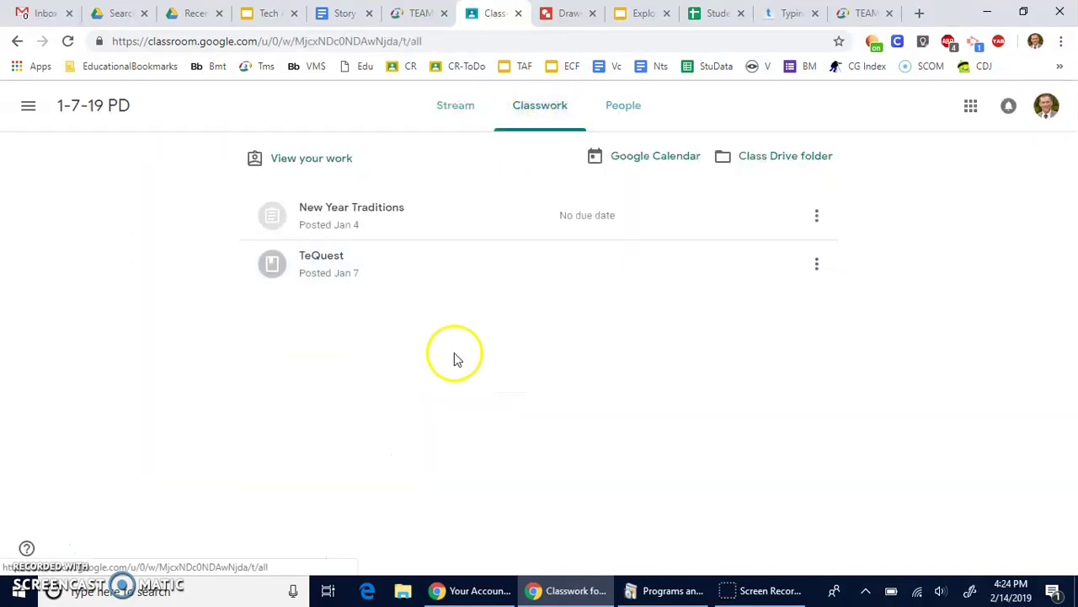
click(328, 211)
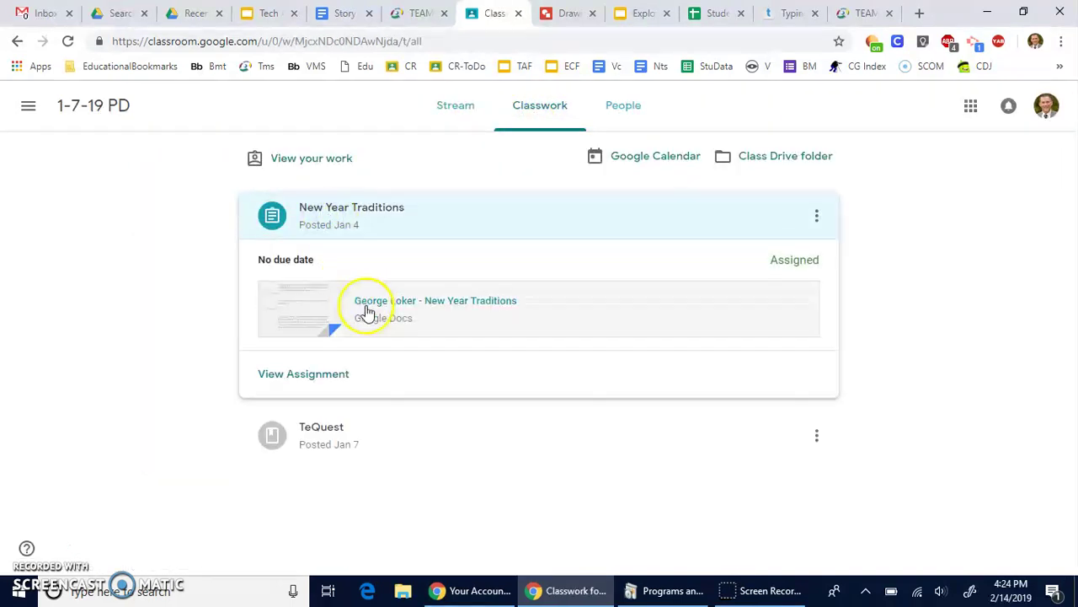
Open the New Year Traditions assignment details and check the Your work add options
click(325, 371)
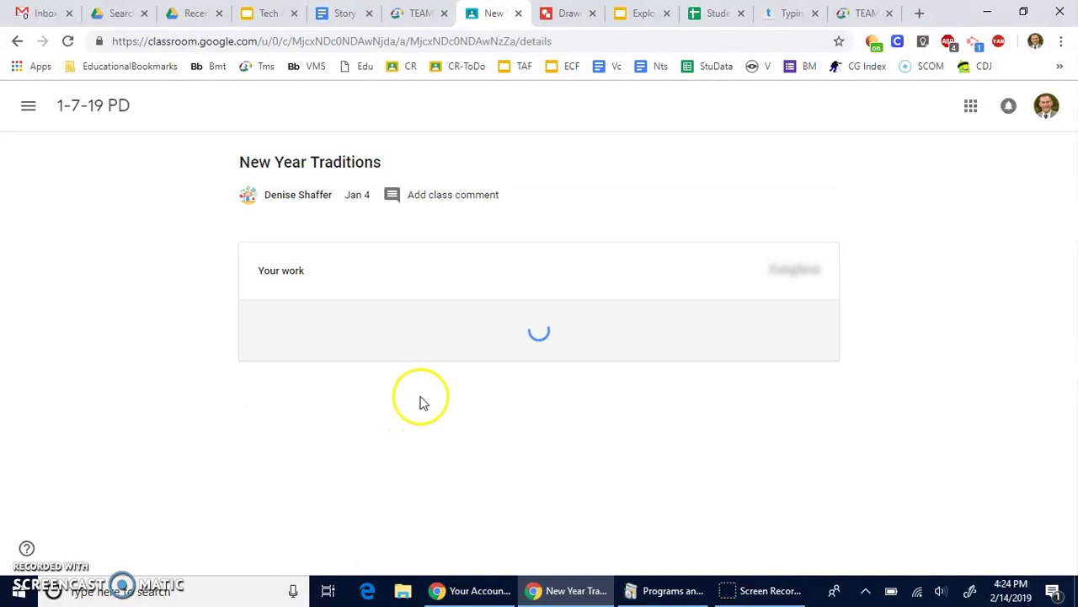
scroll(424, 401, down, 2)
click(396, 462)
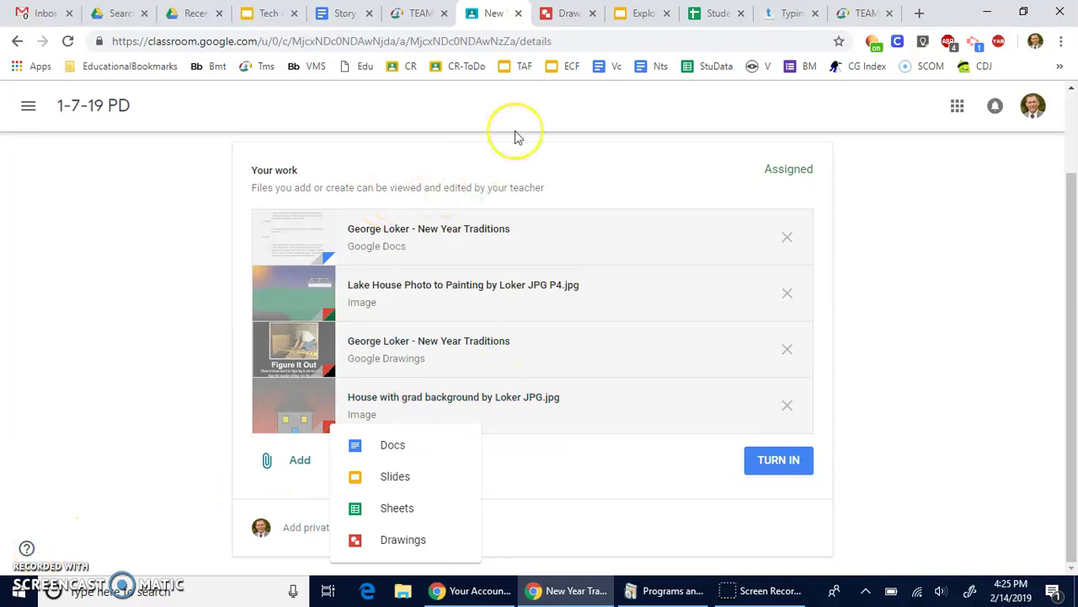
click(180, 361)
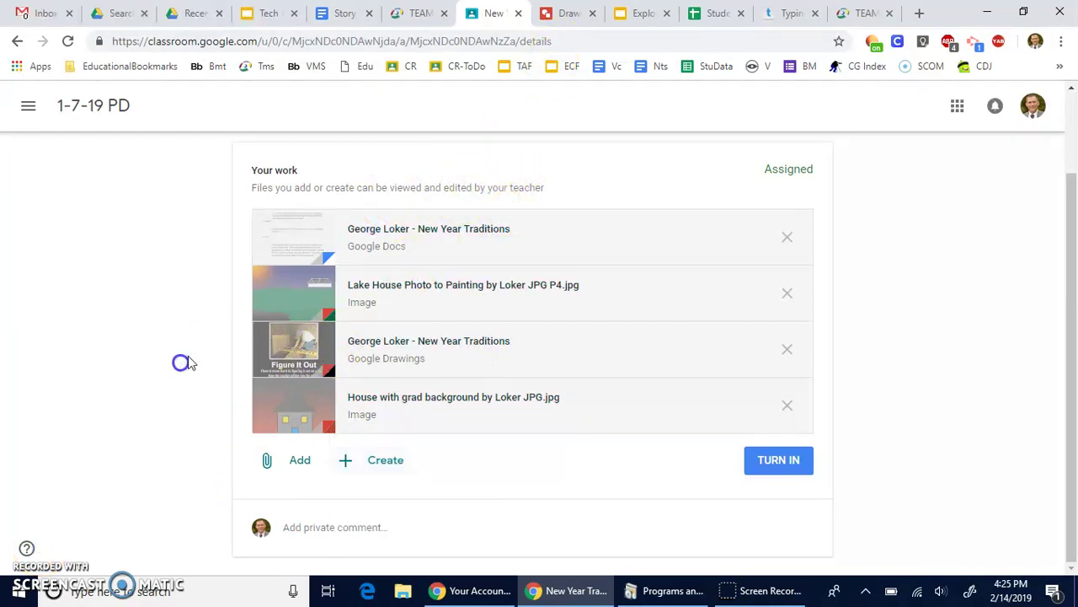
Switch to the Drawing sample tab and delete both pictures from its canvas
click(567, 17)
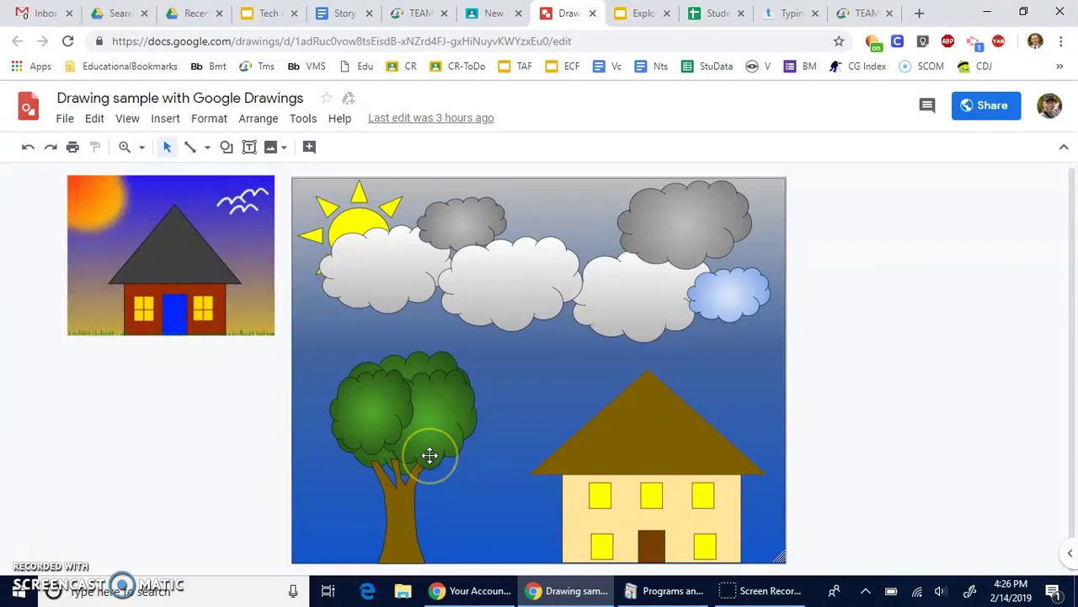
key(ctrl+a)
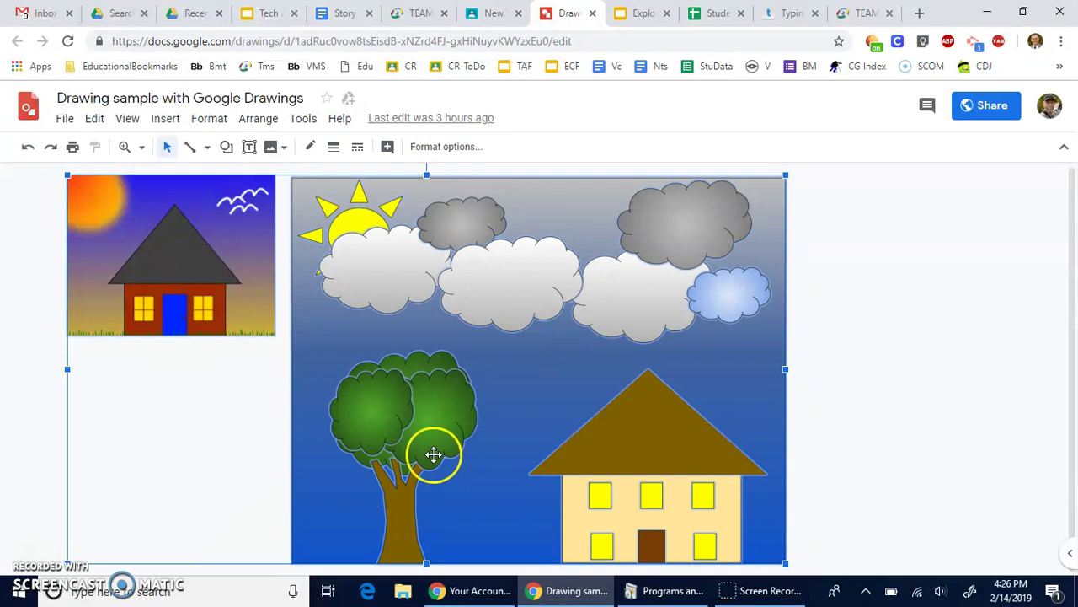
key(Delete)
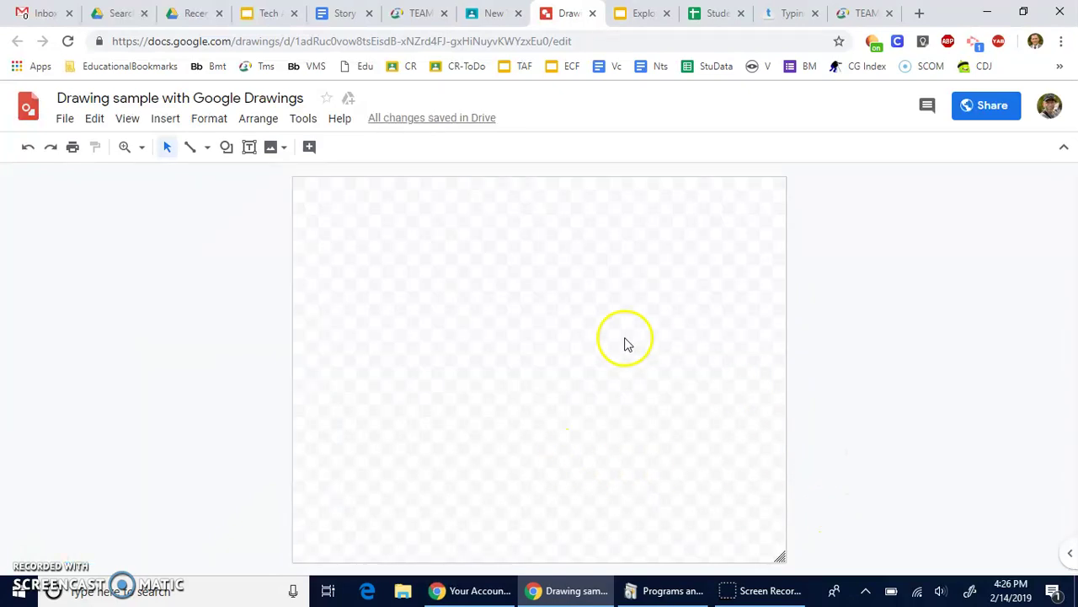
Restore the browser window and move it to the right side of the desktop
click(1022, 18)
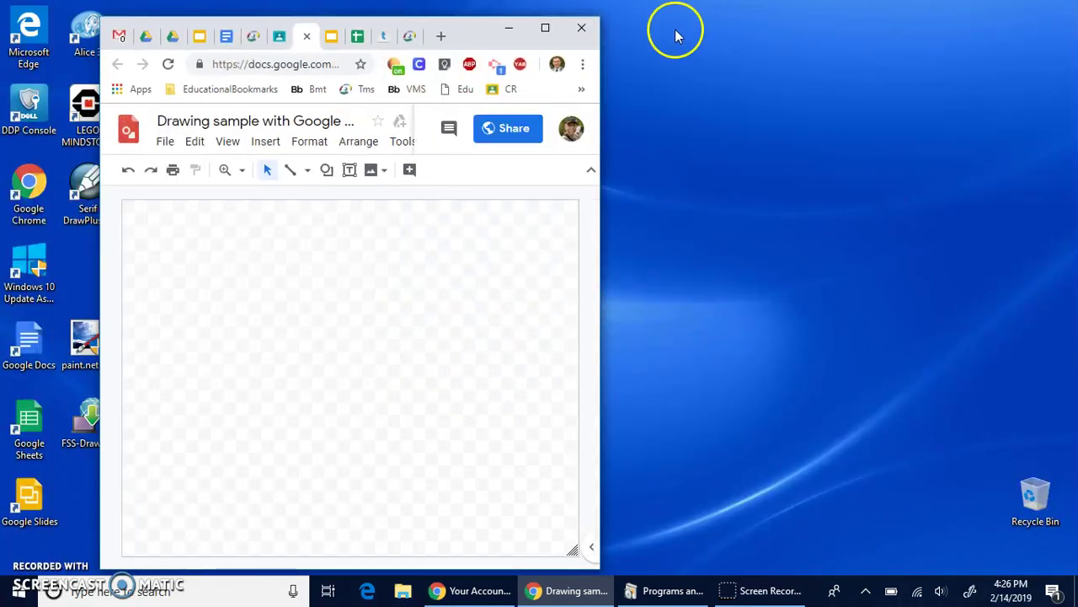
drag(459, 28, 858, 27)
click(507, 28)
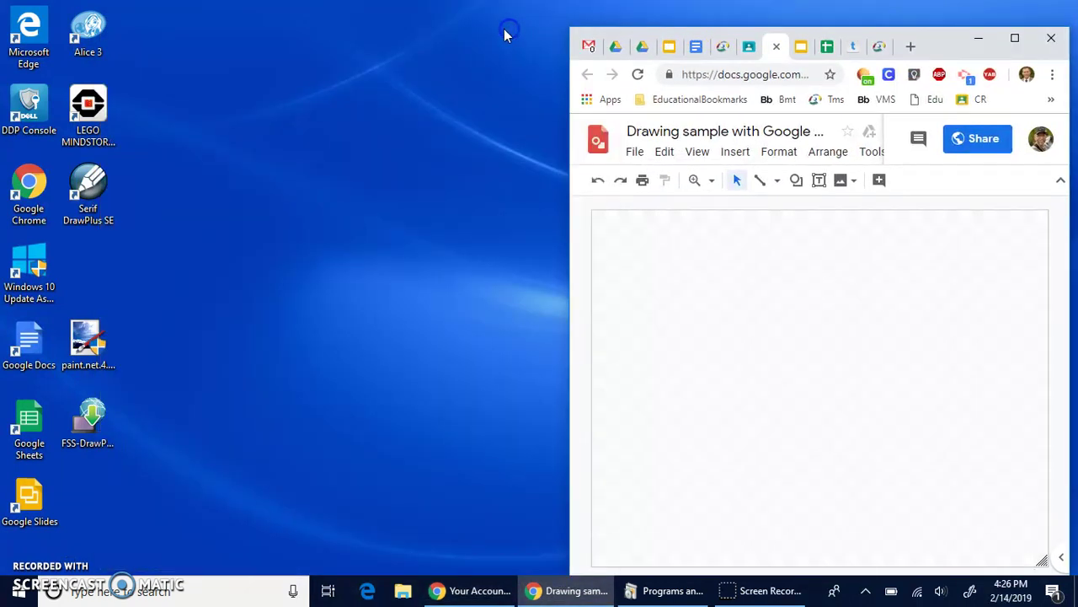
click(260, 274)
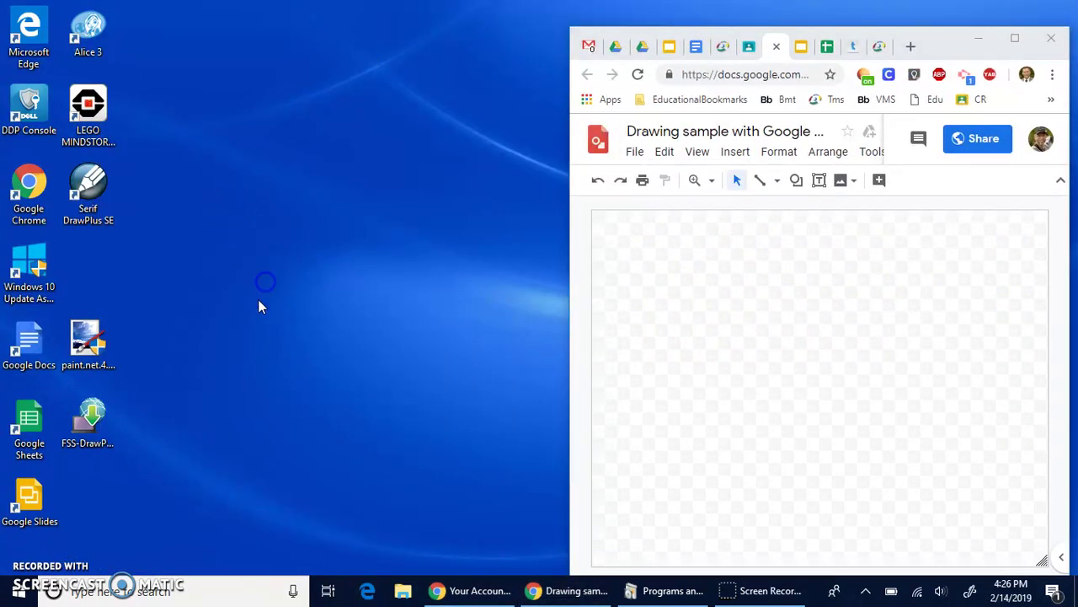
Drag the Sunset with house JPG from Documents in File Explorer onto the Drawings canvas
click(403, 595)
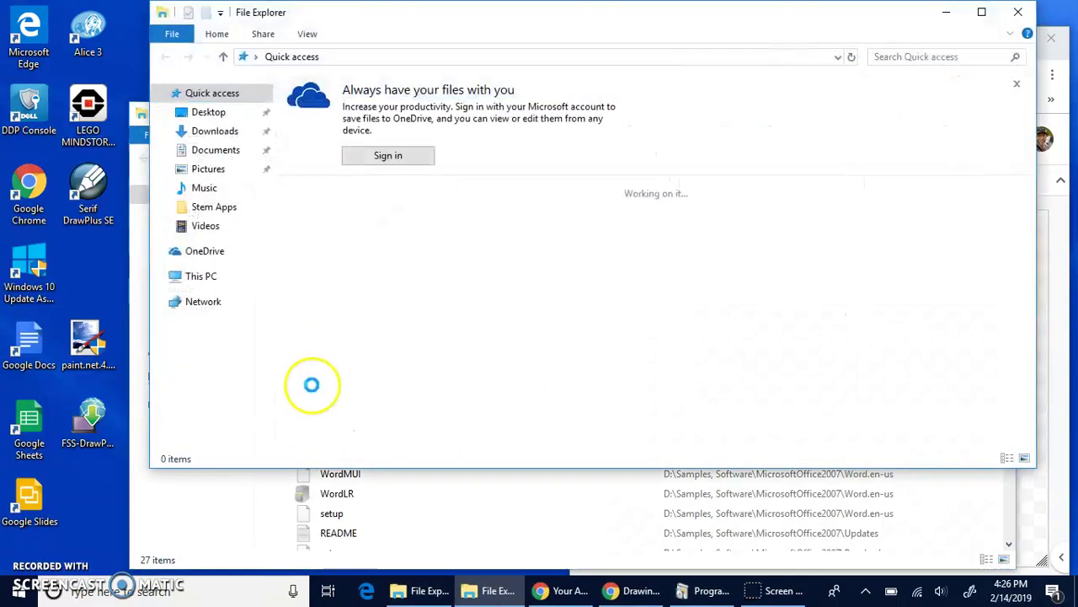
click(1017, 11)
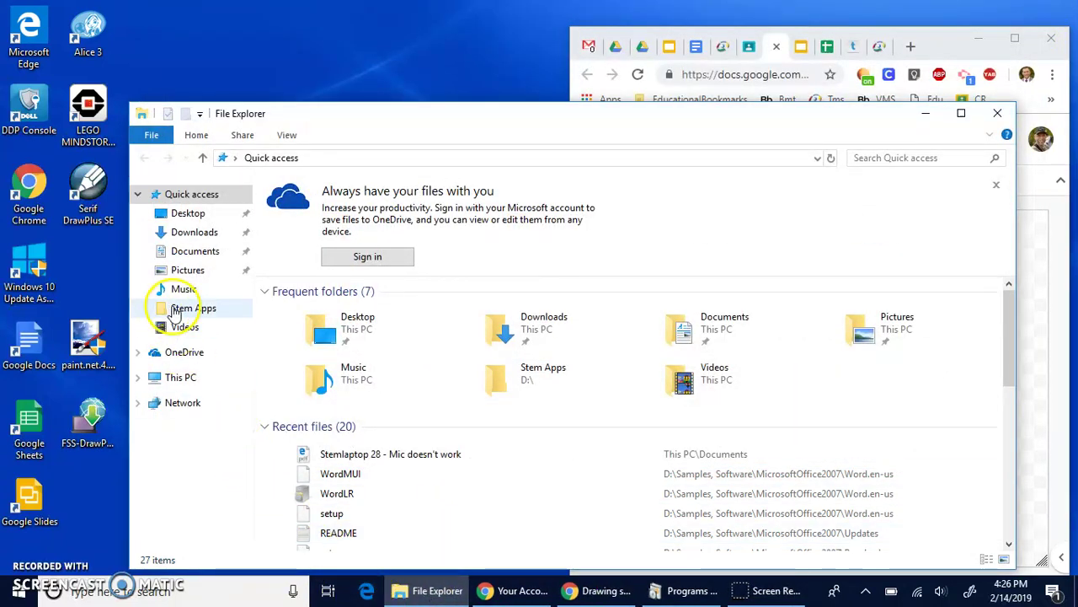
click(192, 251)
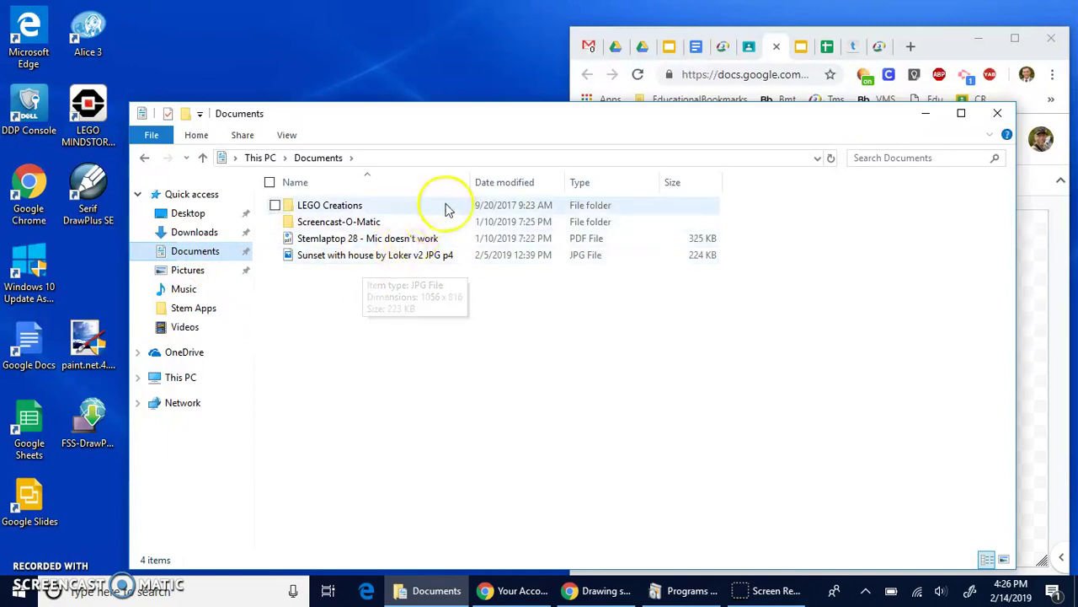
drag(555, 135, 462, 112)
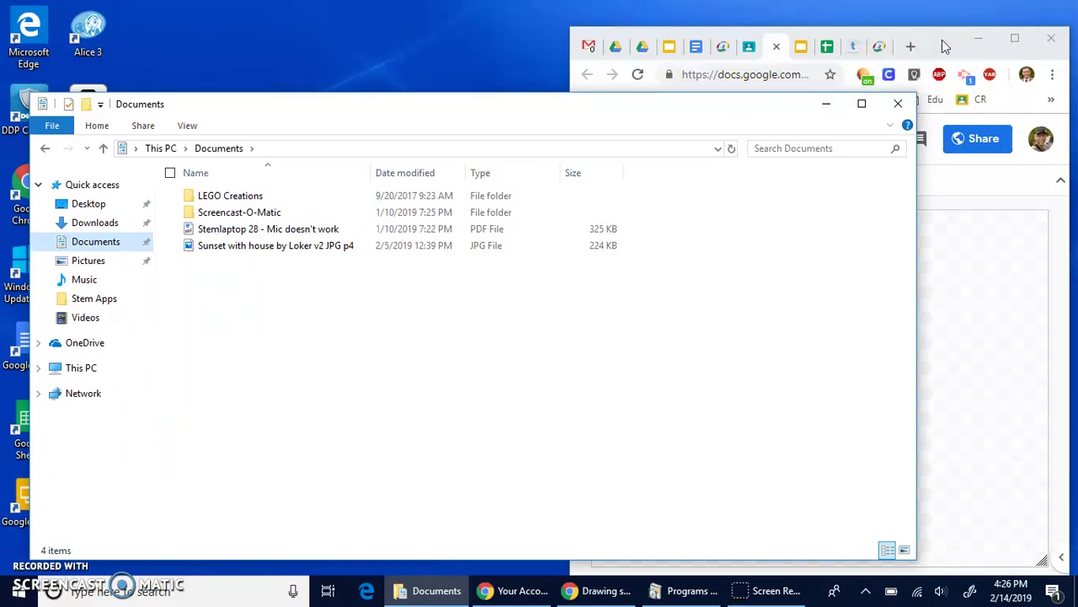
click(224, 248)
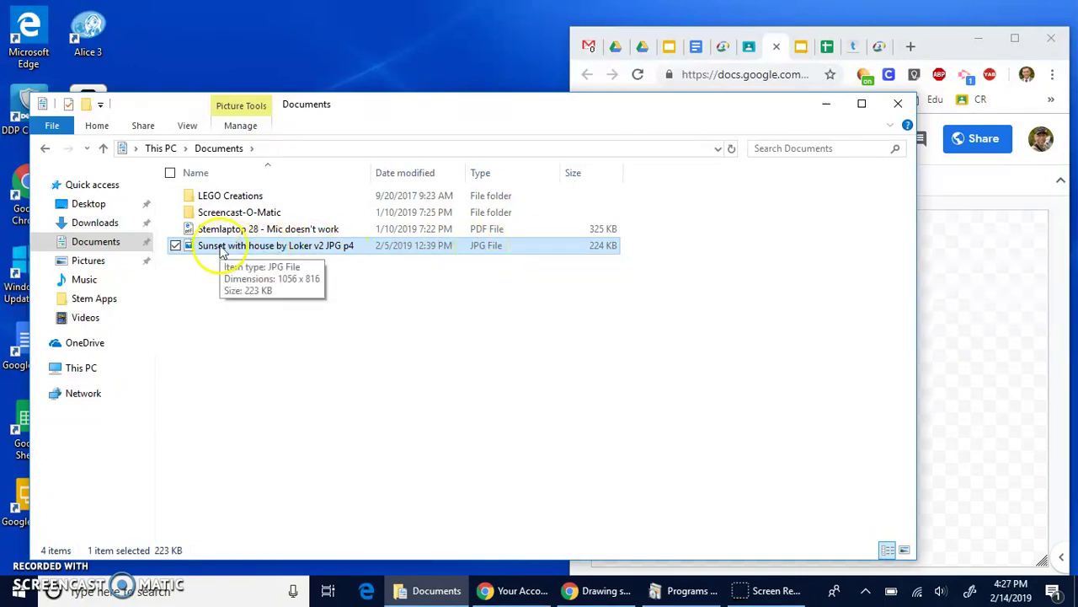
mouse_move(215, 246)
mouse_down()
mouse_move(833, 313)
mouse_move(968, 373)
mouse_up()
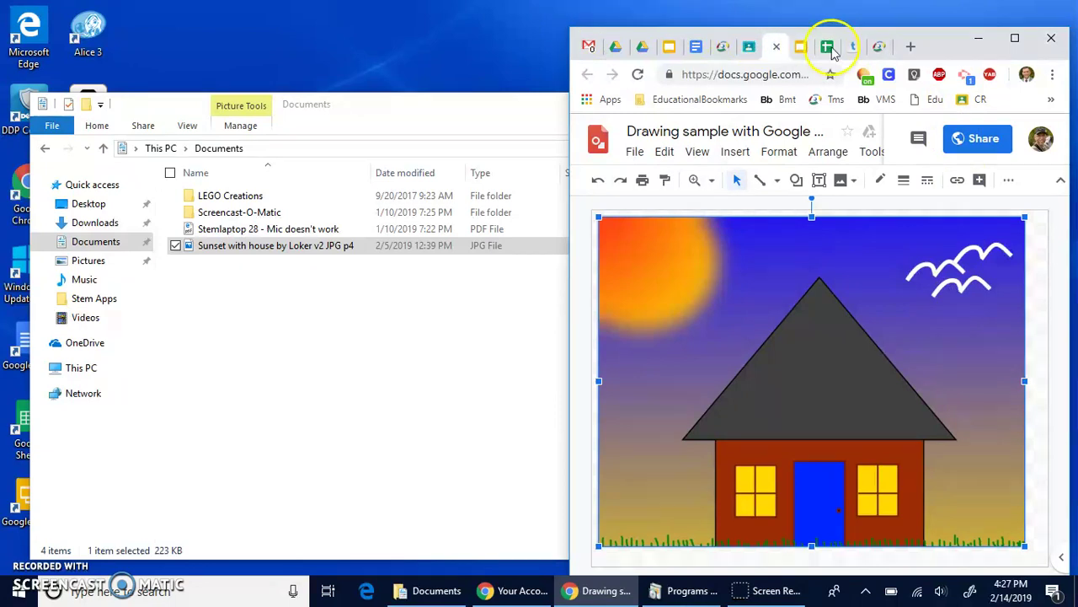
Maximise the browser and resize the sunset house picture to fill the canvas
click(1016, 40)
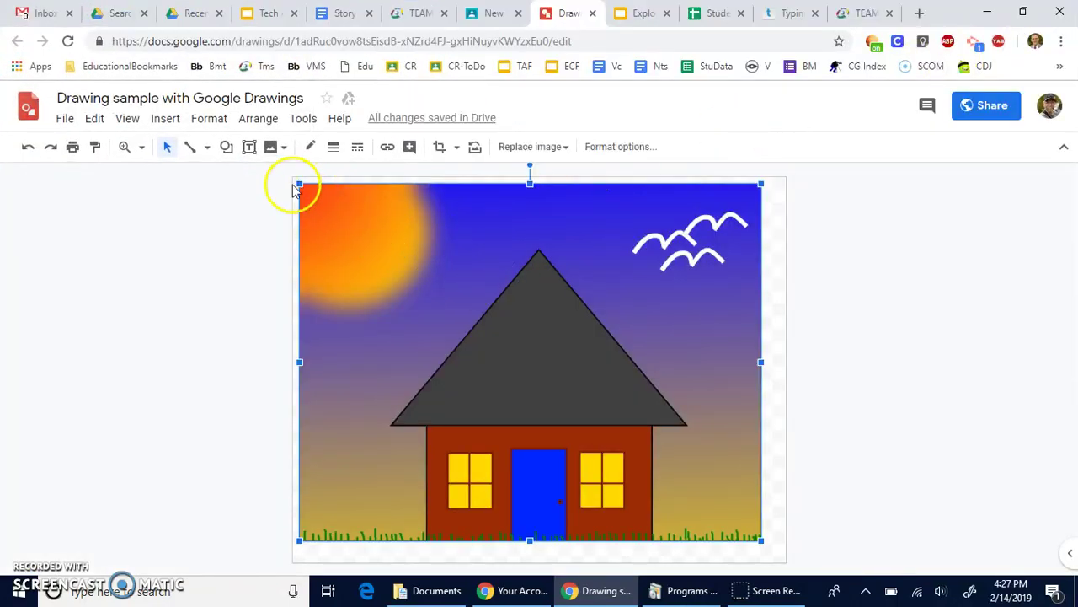
drag(299, 183, 467, 294)
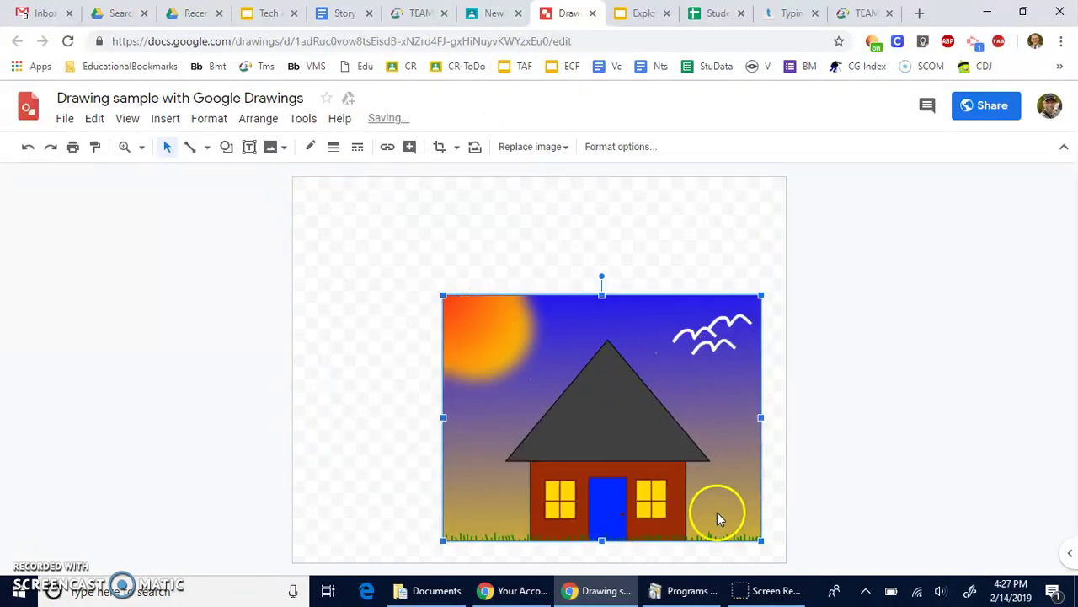
drag(510, 360, 361, 243)
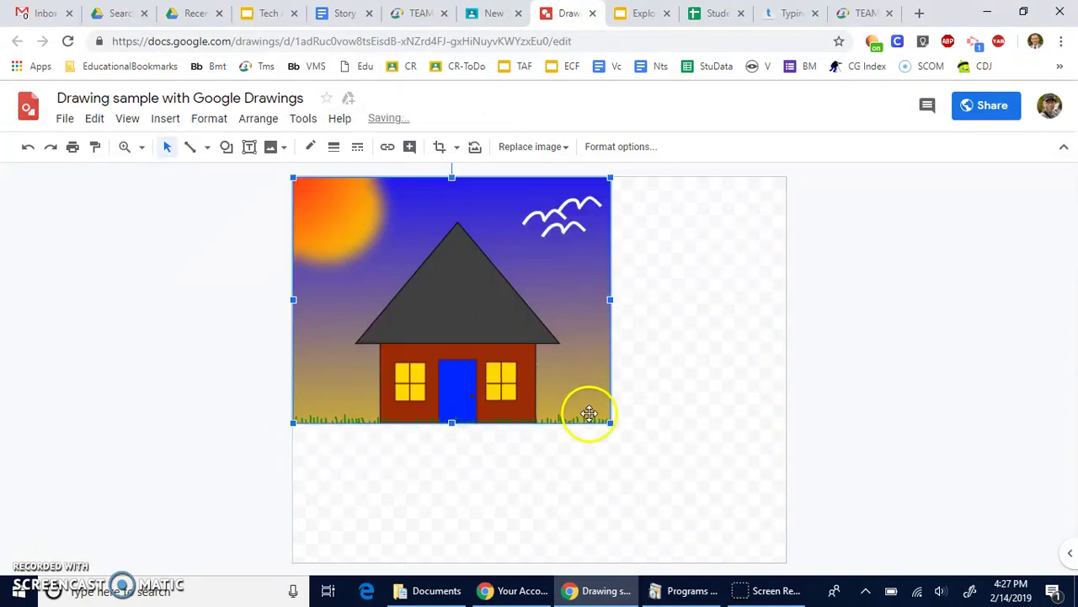
drag(611, 423, 786, 556)
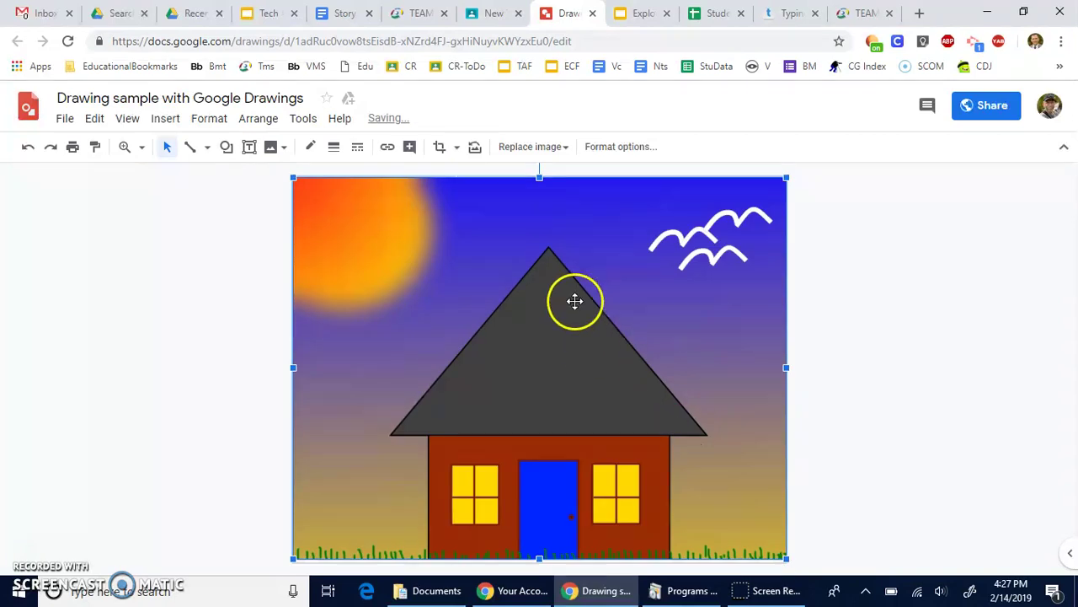
Test transparency, reset it to 0%, then shrink the picture and place it left of the canvas
click(617, 147)
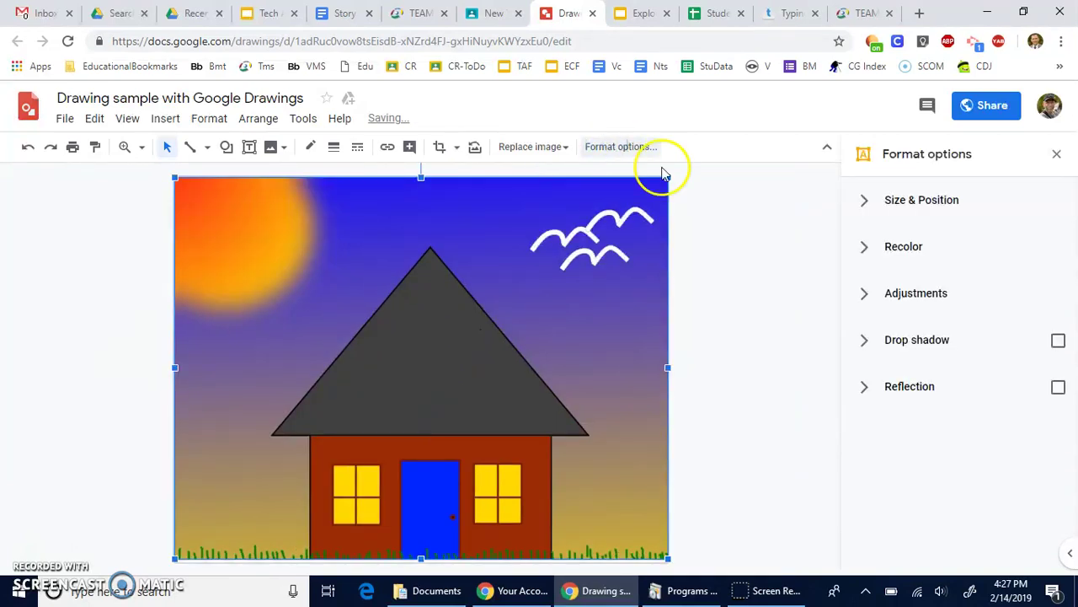
click(866, 299)
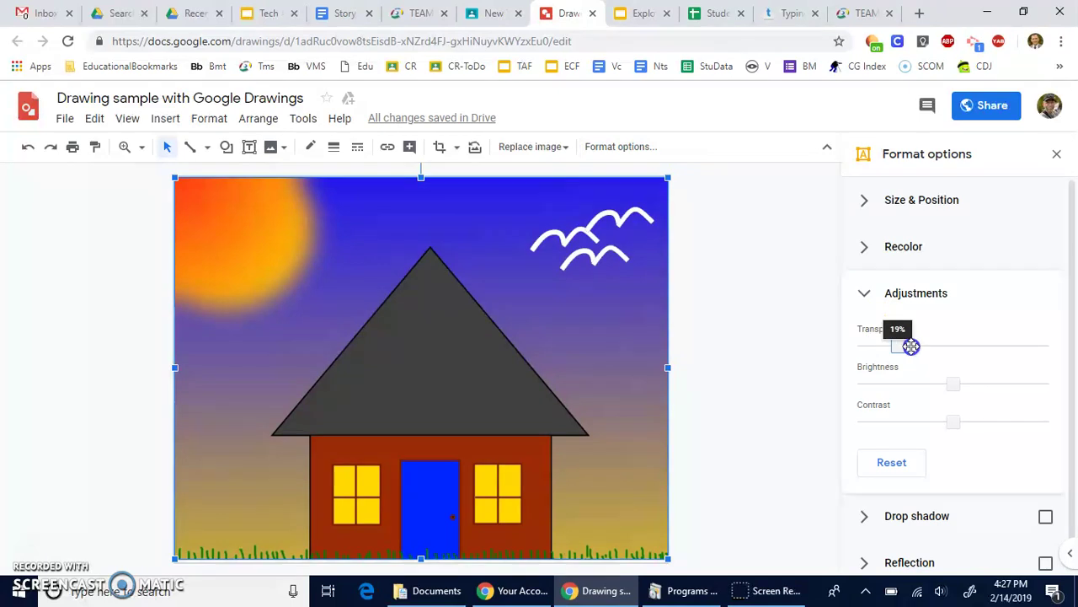
drag(912, 346, 1009, 346)
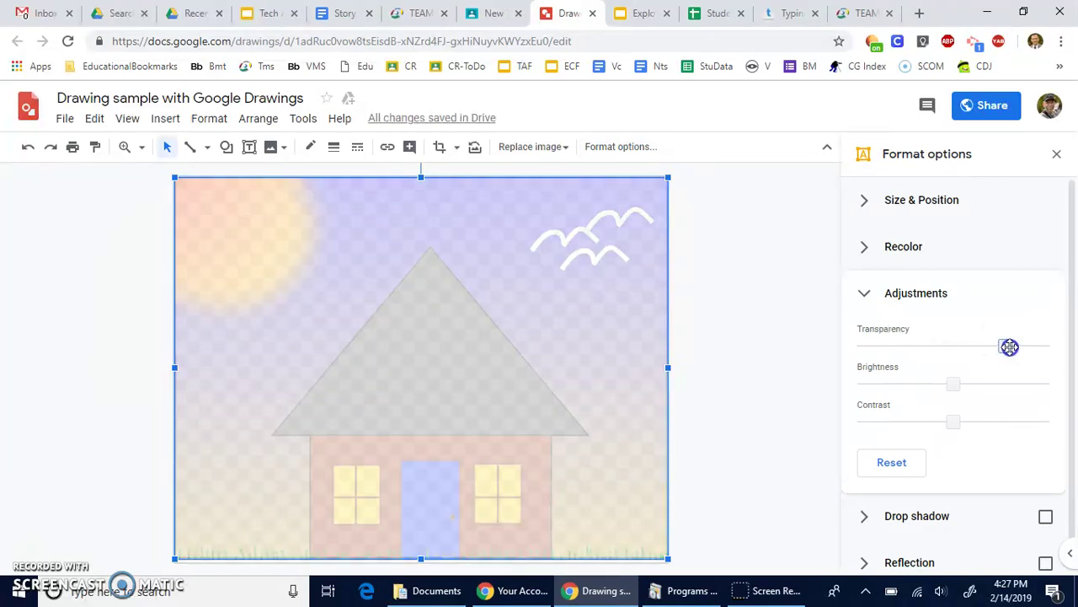
drag(1009, 346, 890, 346)
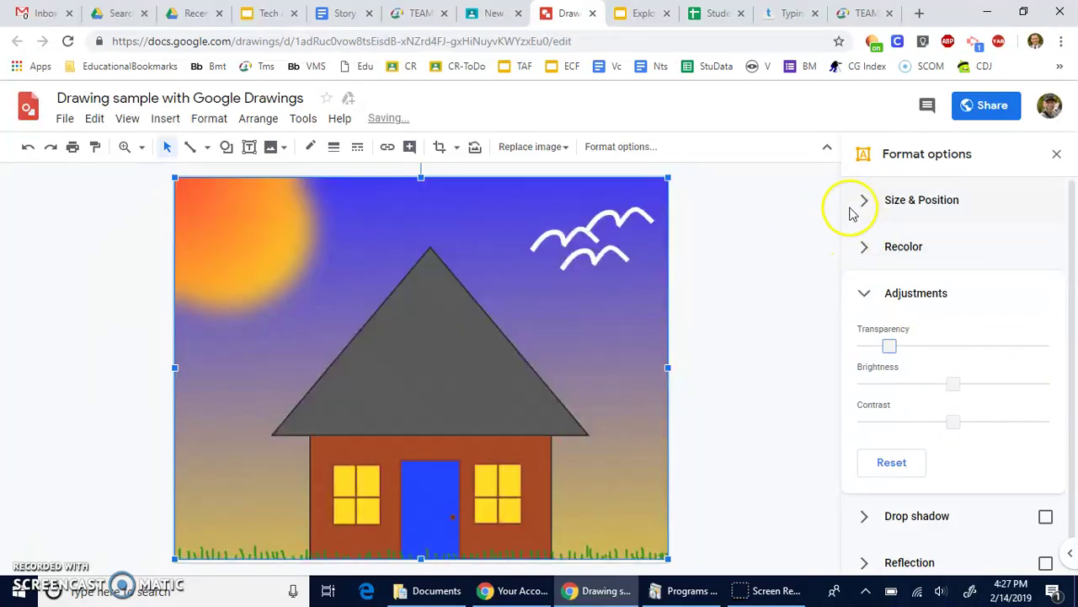
click(1056, 154)
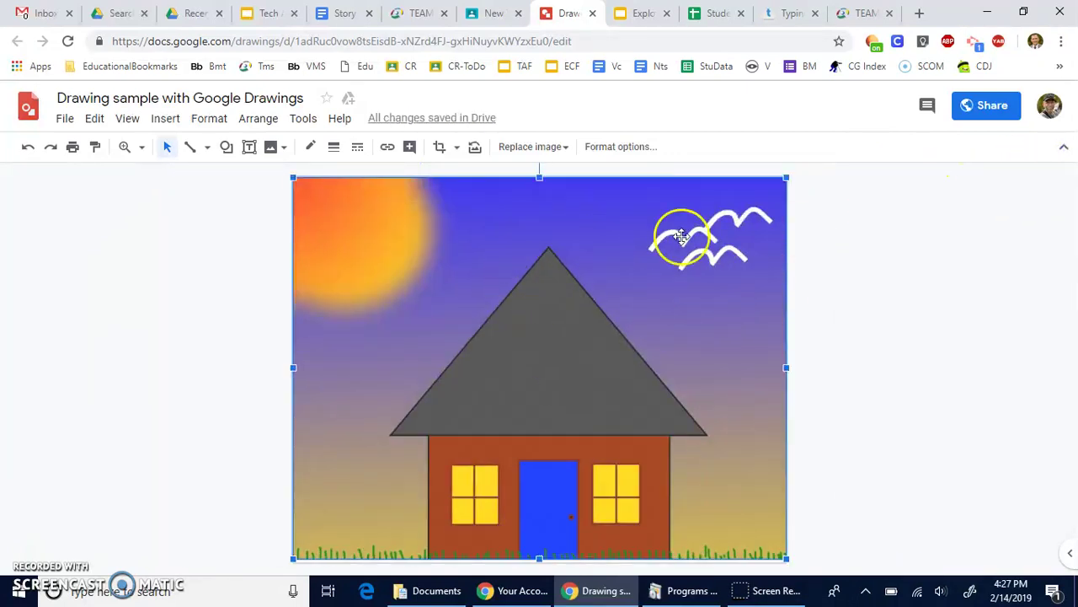
drag(786, 178, 551, 358)
drag(460, 429, 178, 241)
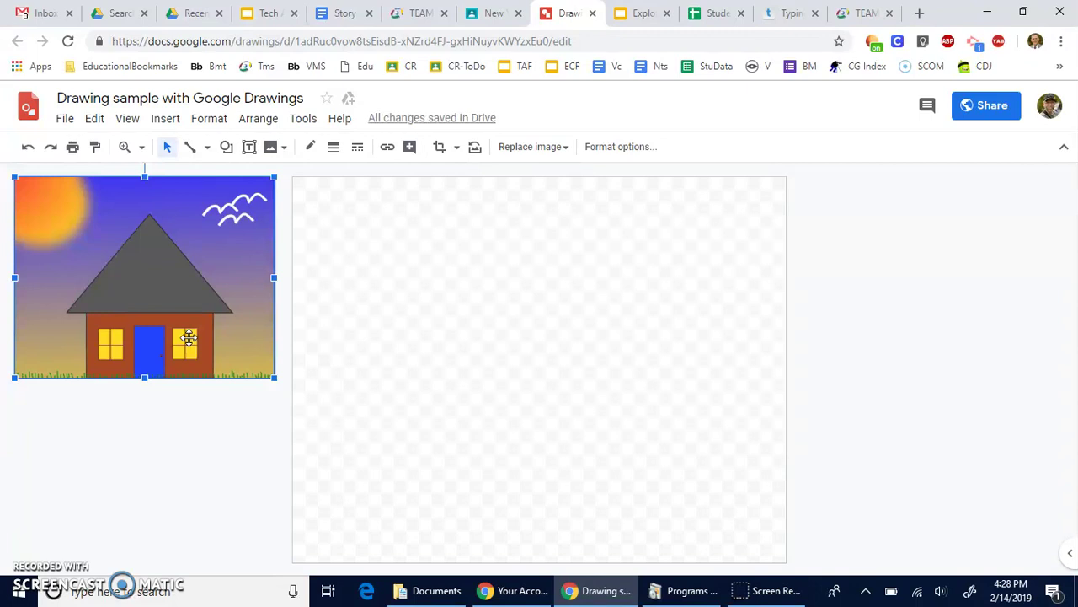
Deselect the house picture and browse the Shape, Line and Insert menus
click(215, 415)
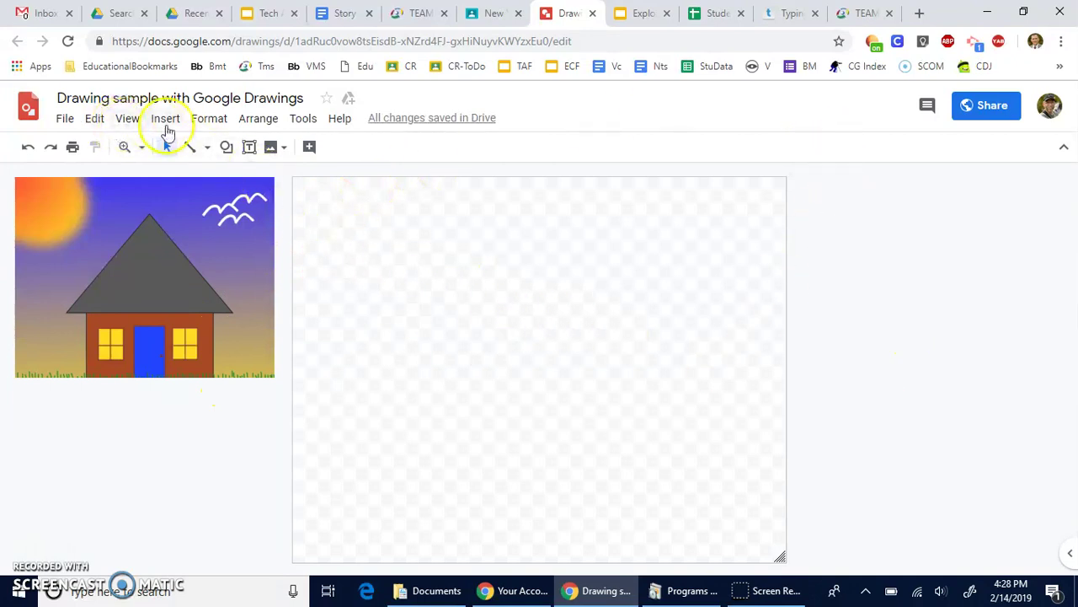
click(226, 149)
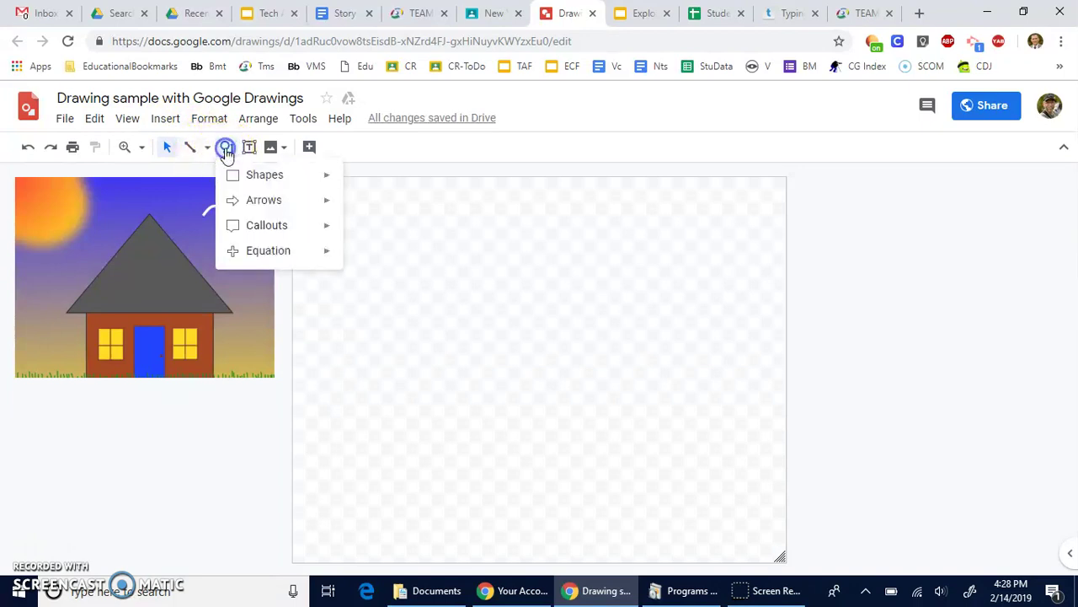
mouse_move(246, 179)
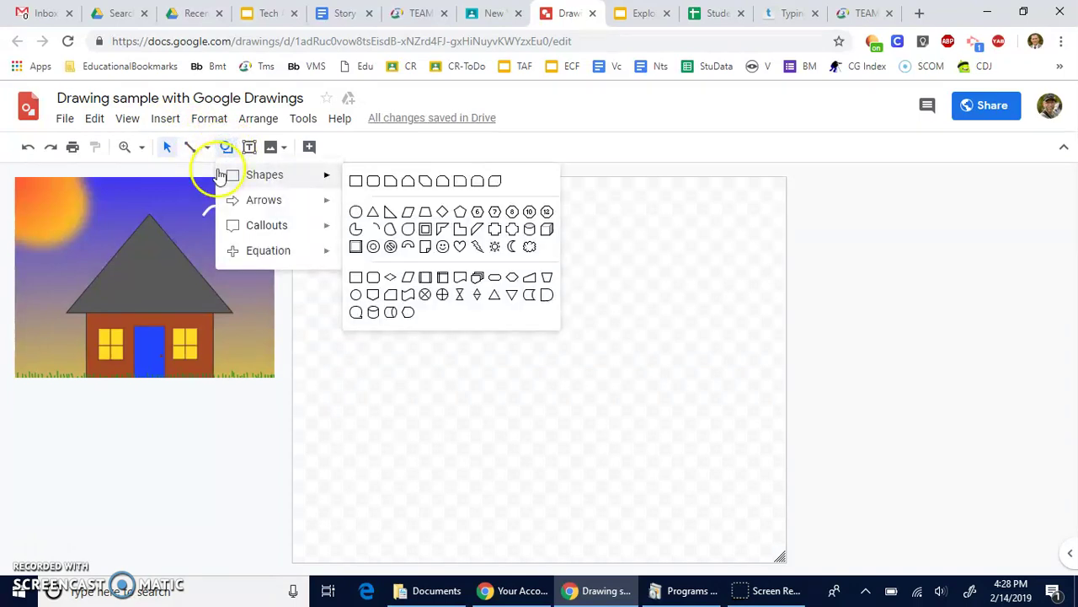
click(199, 149)
click(208, 149)
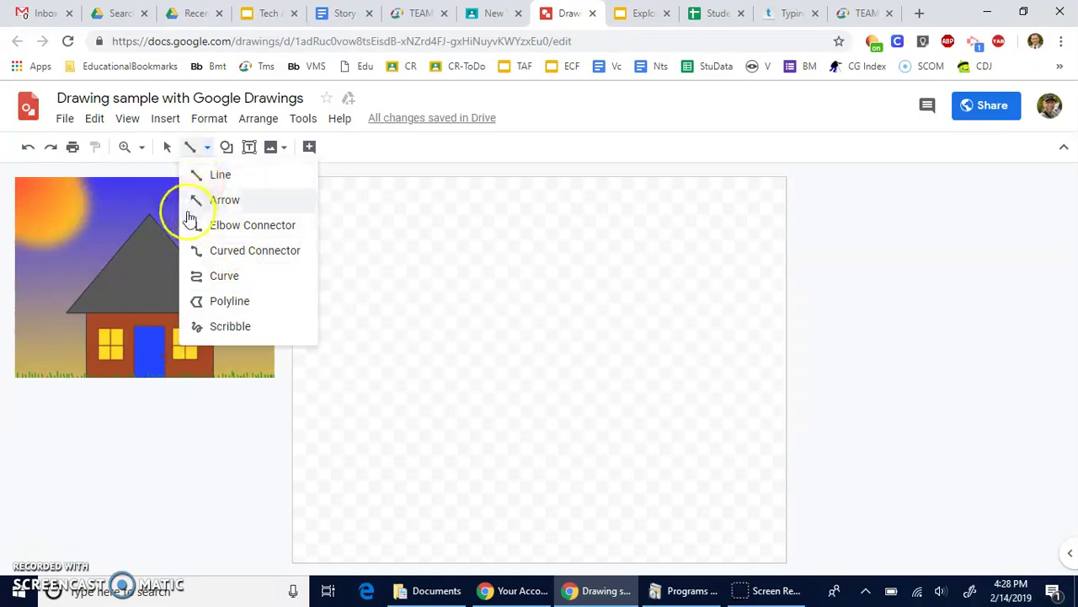
click(208, 312)
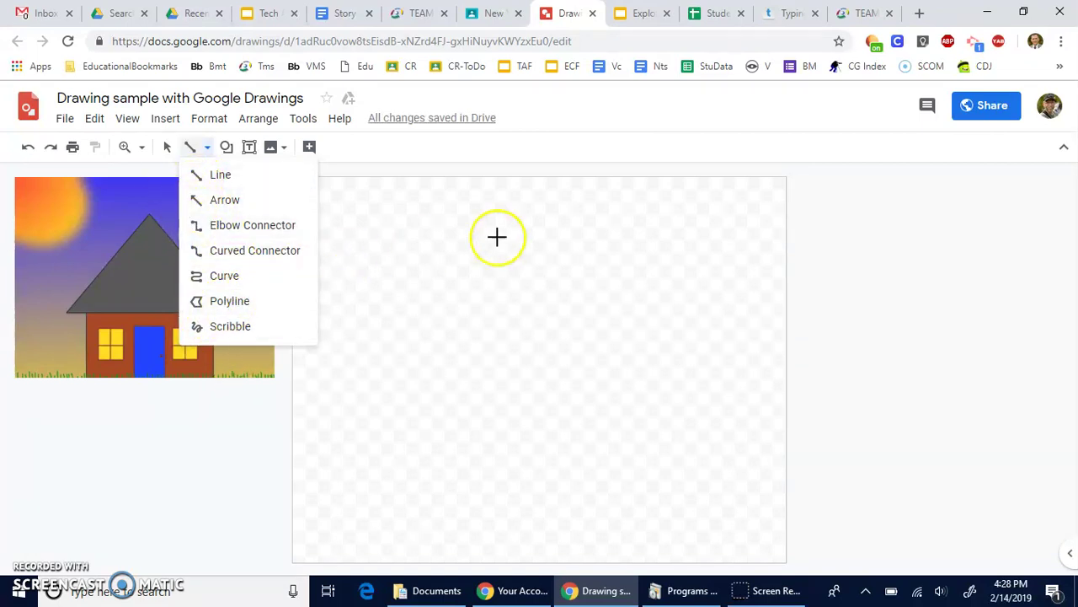
click(671, 121)
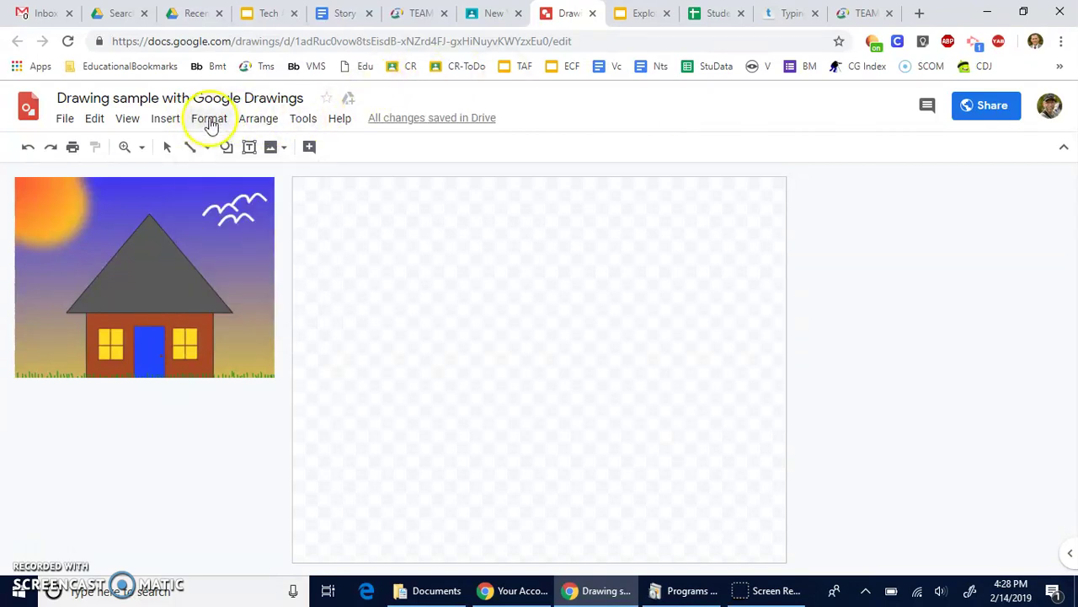
click(166, 120)
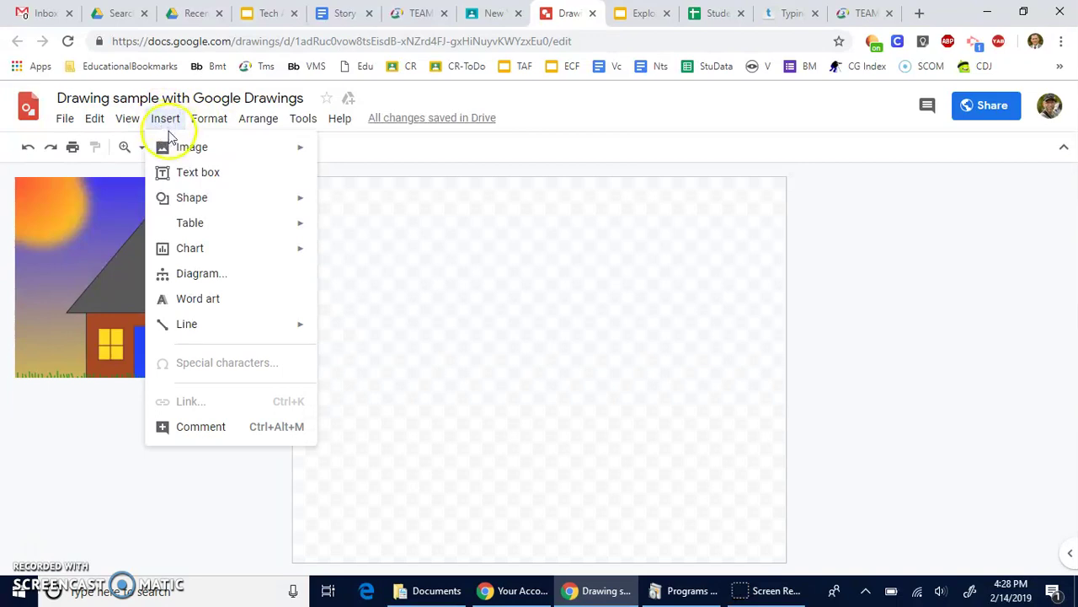
click(164, 125)
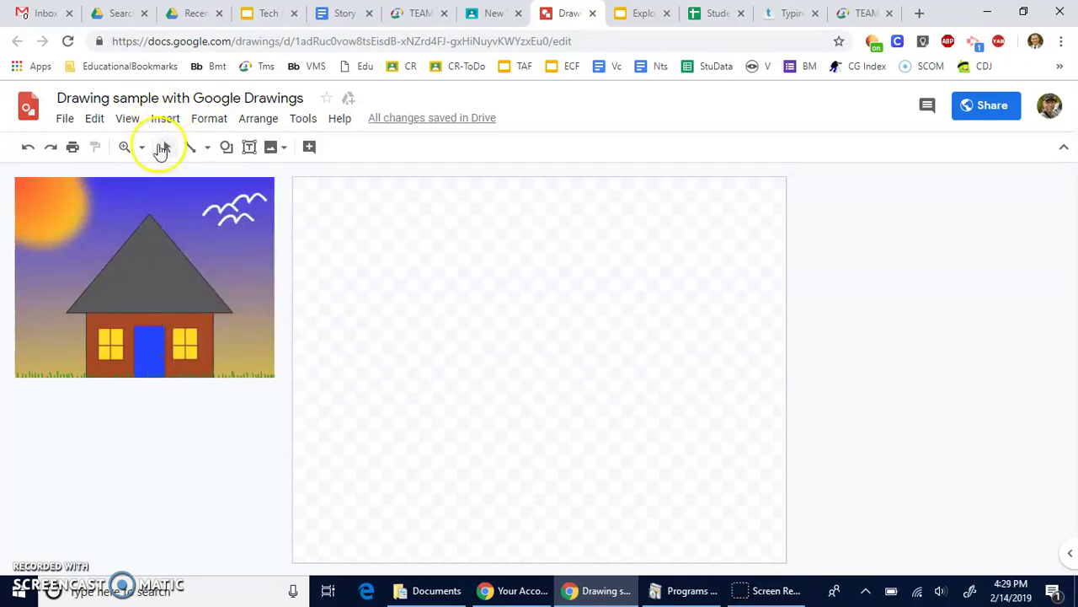
Choose the Rectangle shape from the Shape menu
click(225, 149)
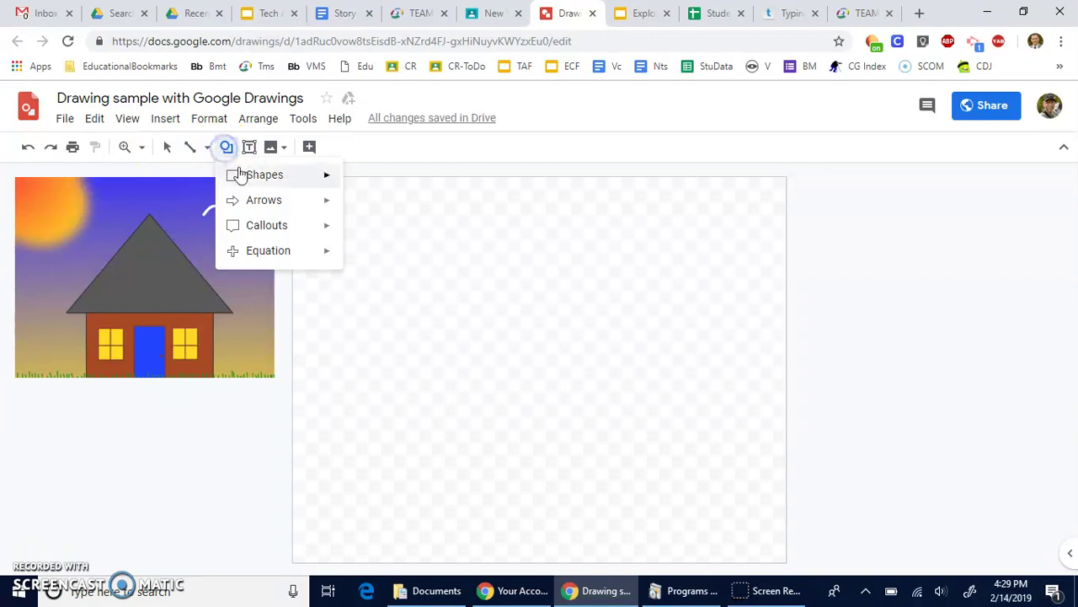
mouse_move(242, 175)
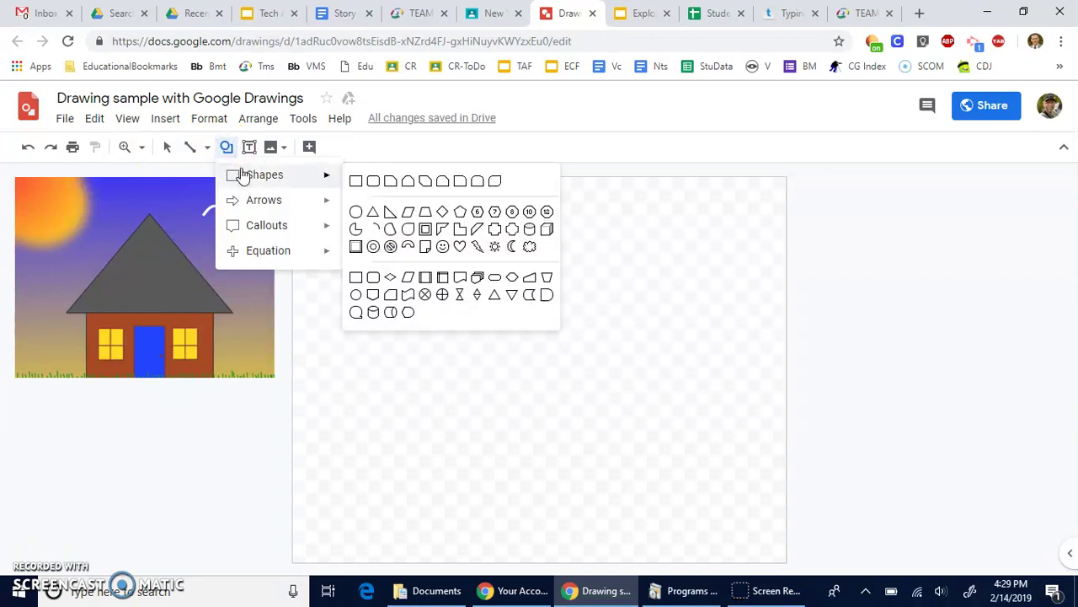
click(355, 182)
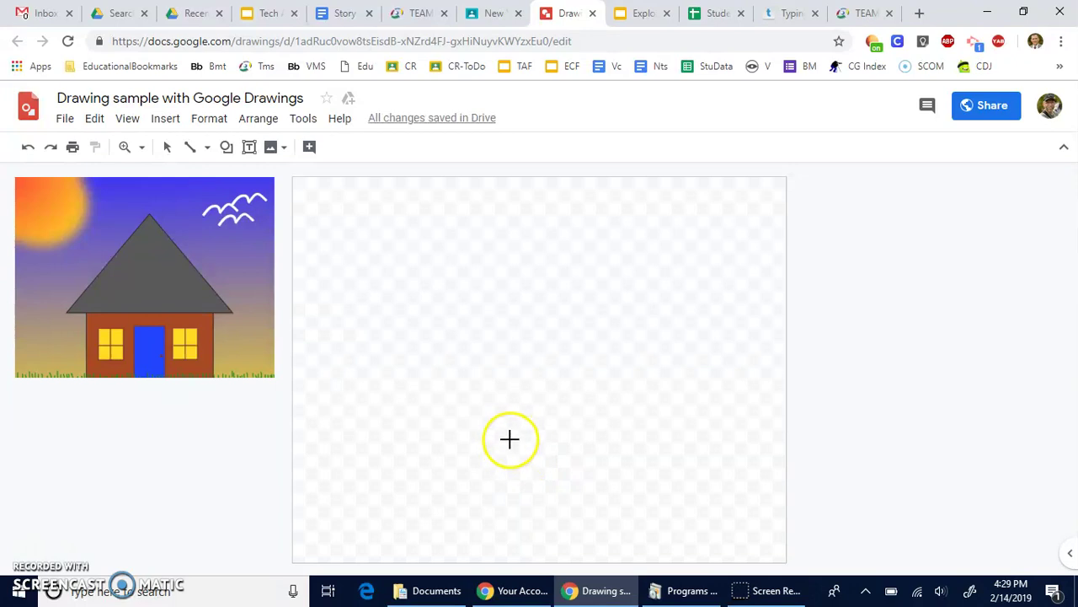
Draw a light blue rectangle at the bottom centre of the canvas and lower its top edge slightly
drag(493, 419, 649, 561)
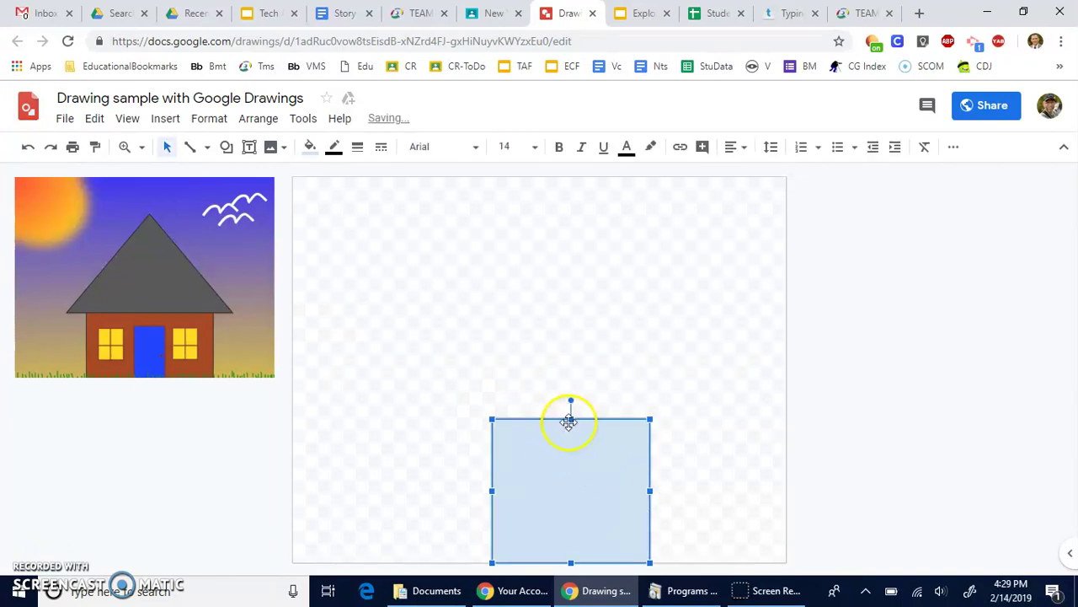
double_click(570, 435)
drag(571, 419, 571, 437)
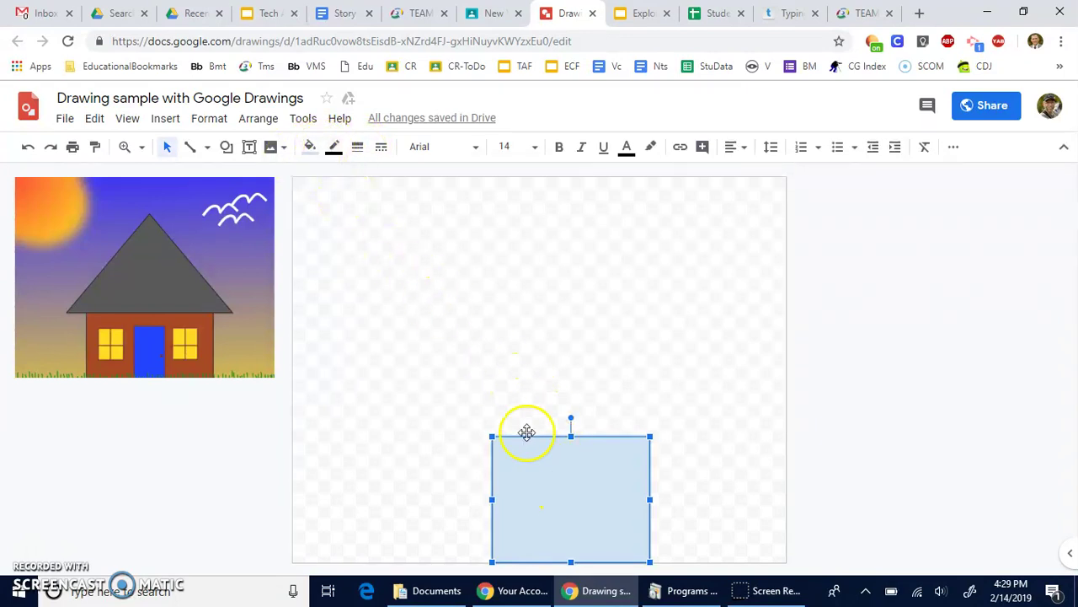
Fill the rectangle light red and lower its top edge to make it shorter
click(309, 146)
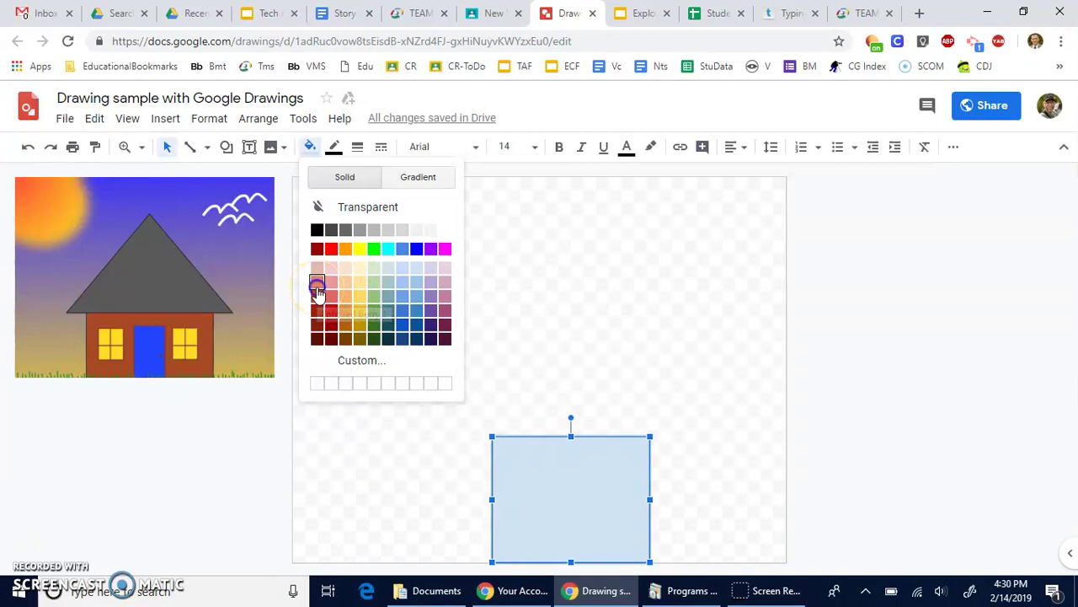
click(317, 284)
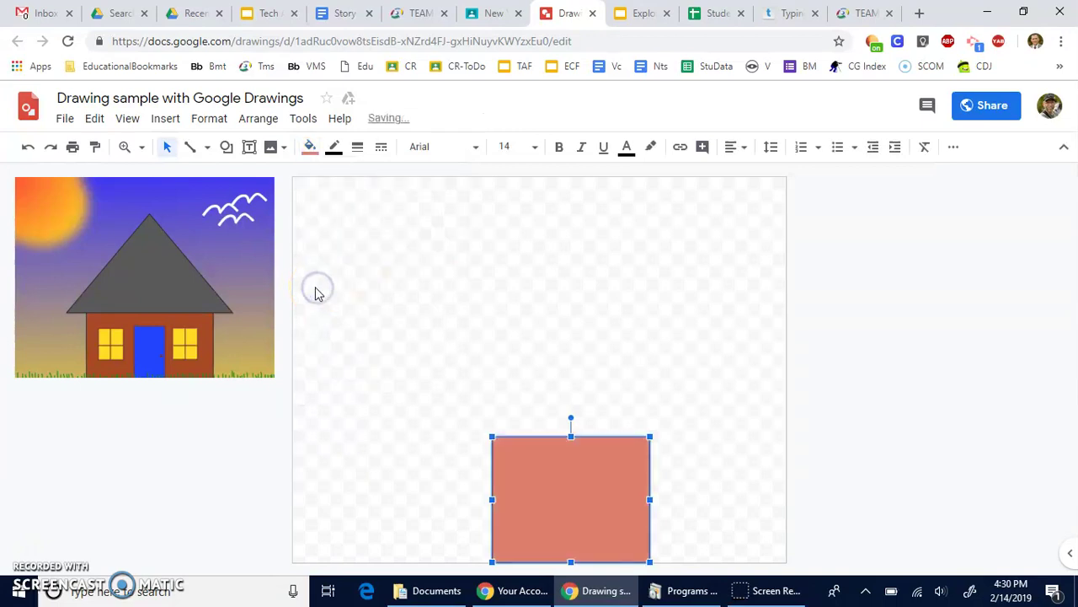
click(568, 456)
drag(566, 461, 566, 462)
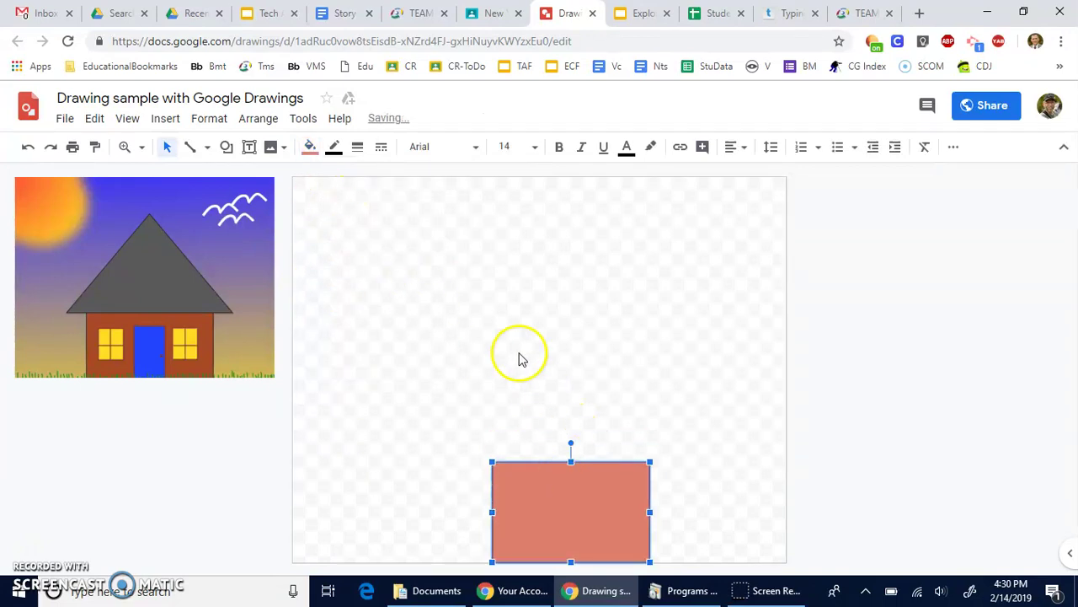
Give the rectangle a black 2px border
click(334, 147)
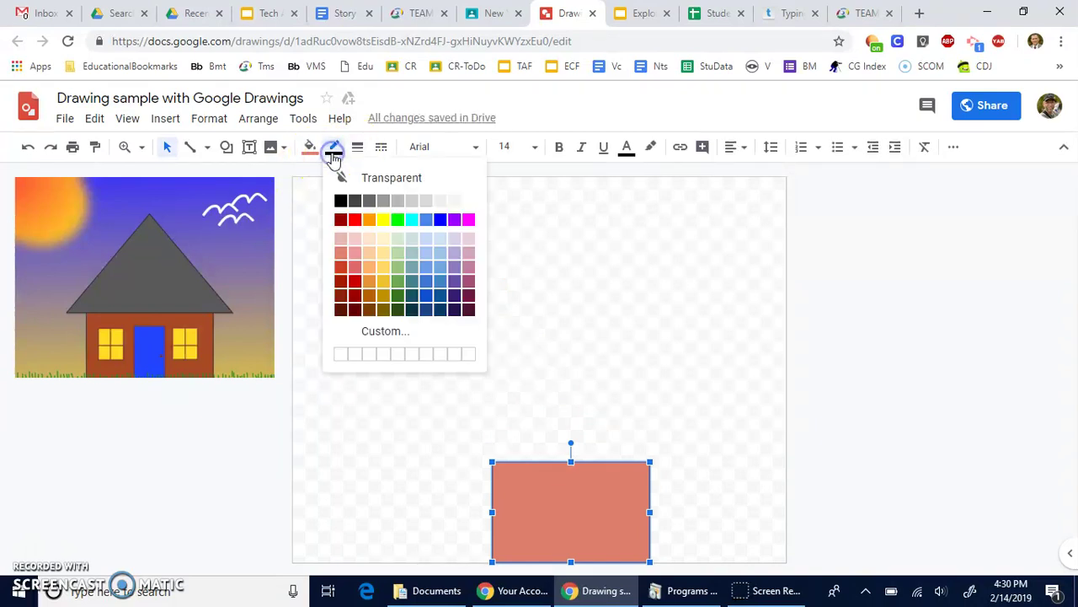
click(342, 201)
click(357, 150)
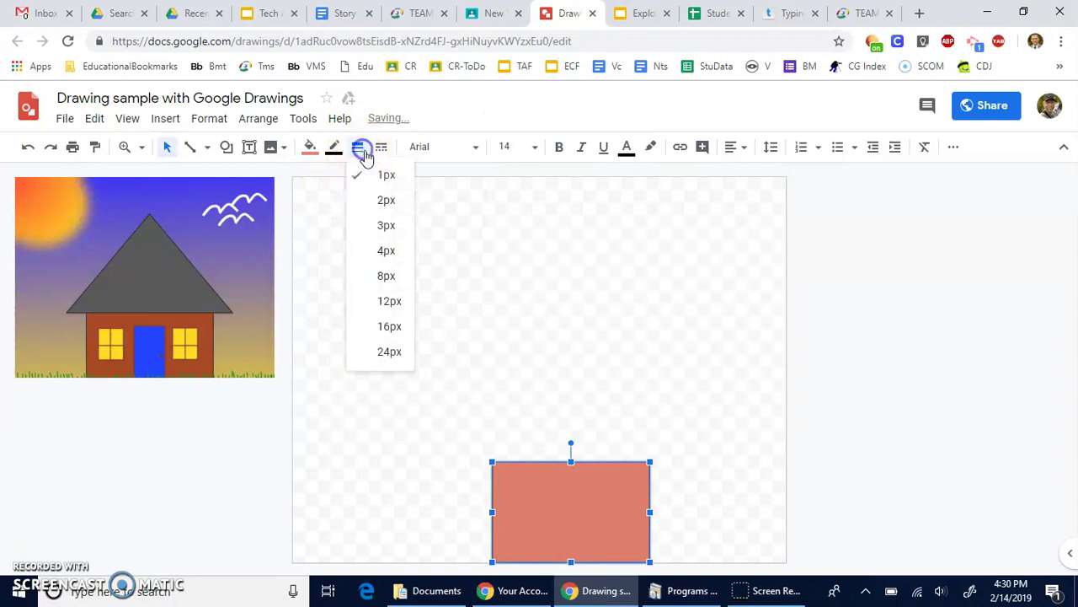
click(380, 199)
Nudge the house rectangle slightly left into its final position
click(390, 322)
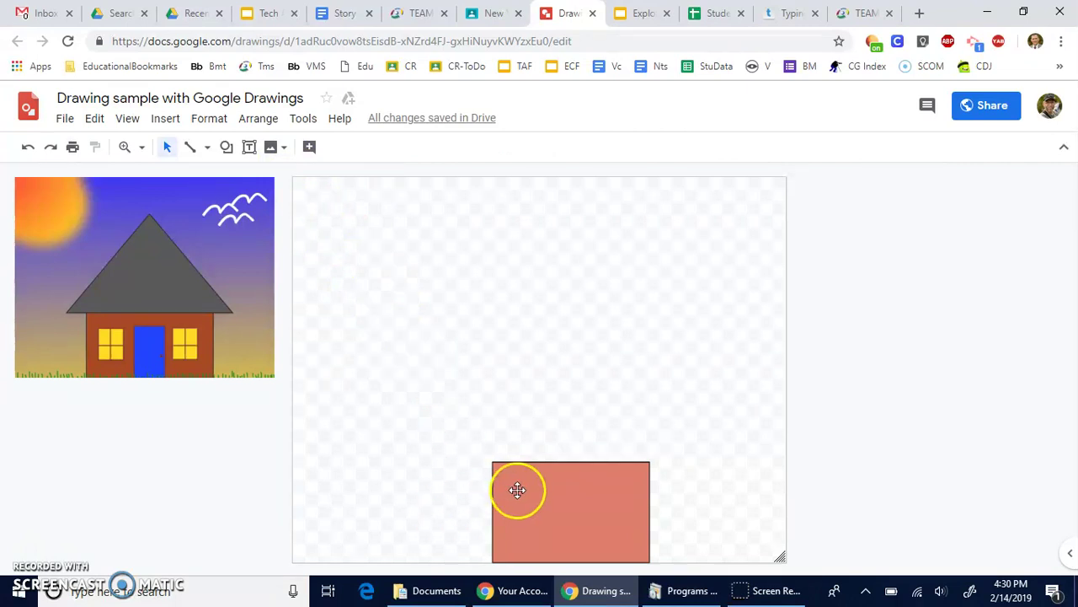
drag(517, 488, 552, 506)
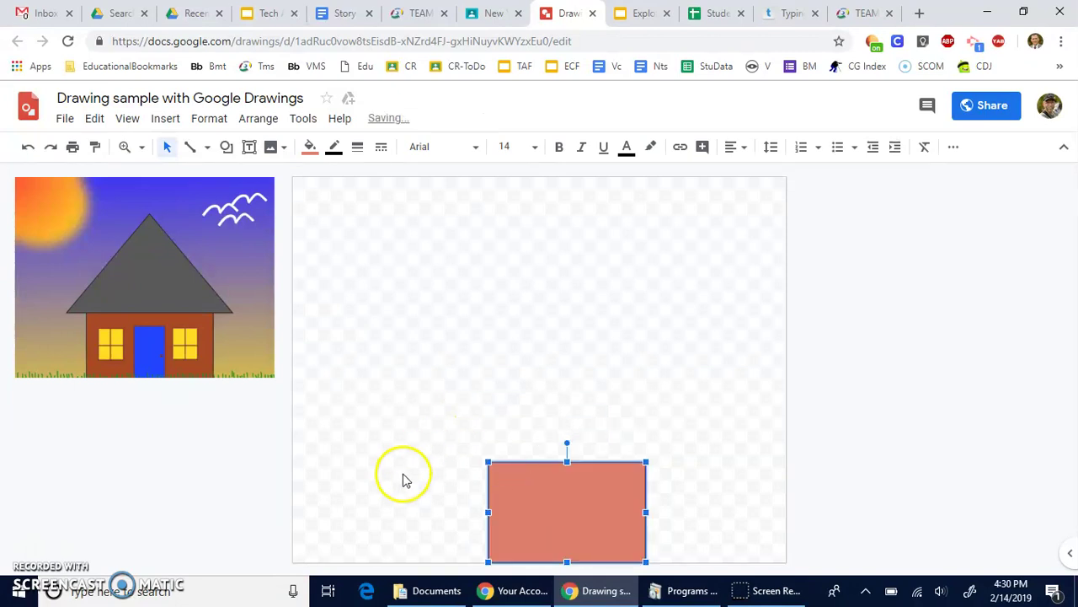
click(402, 477)
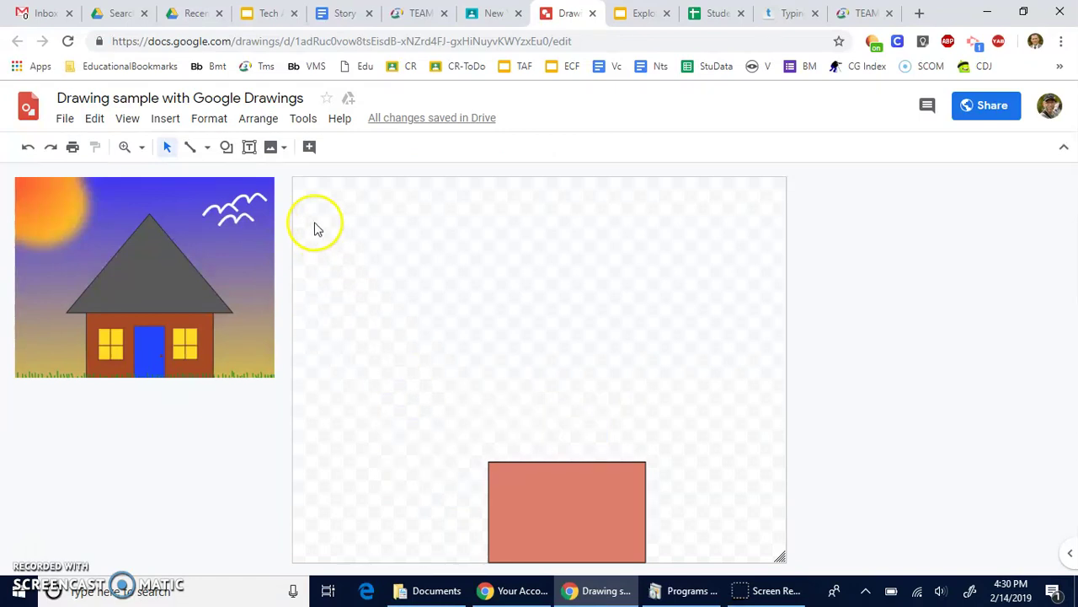
click(226, 148)
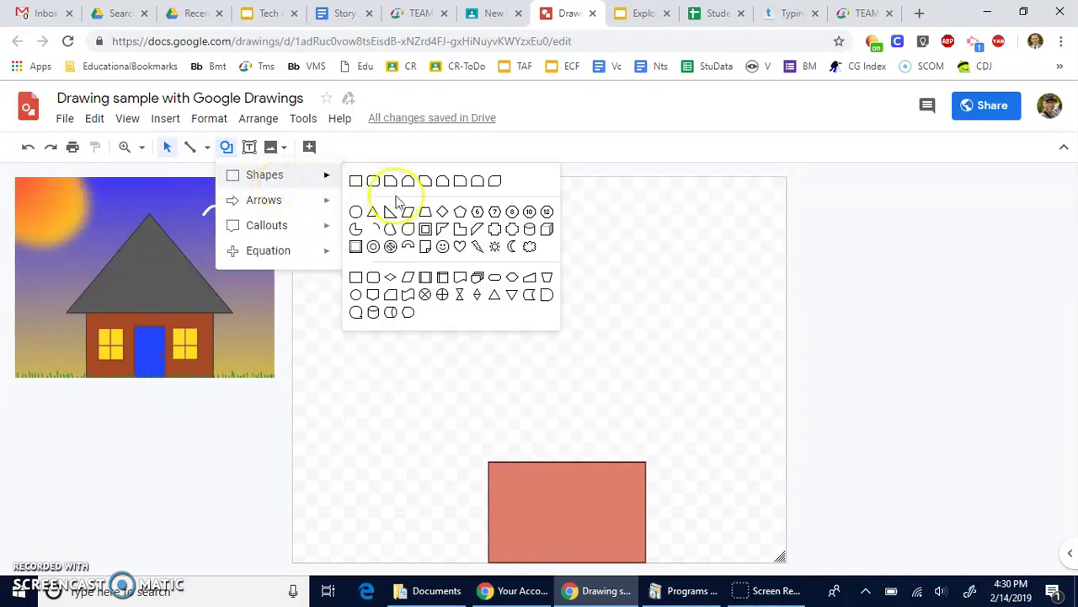
Draw a triangle roof above the salmon rectangle
mouse_move(320, 180)
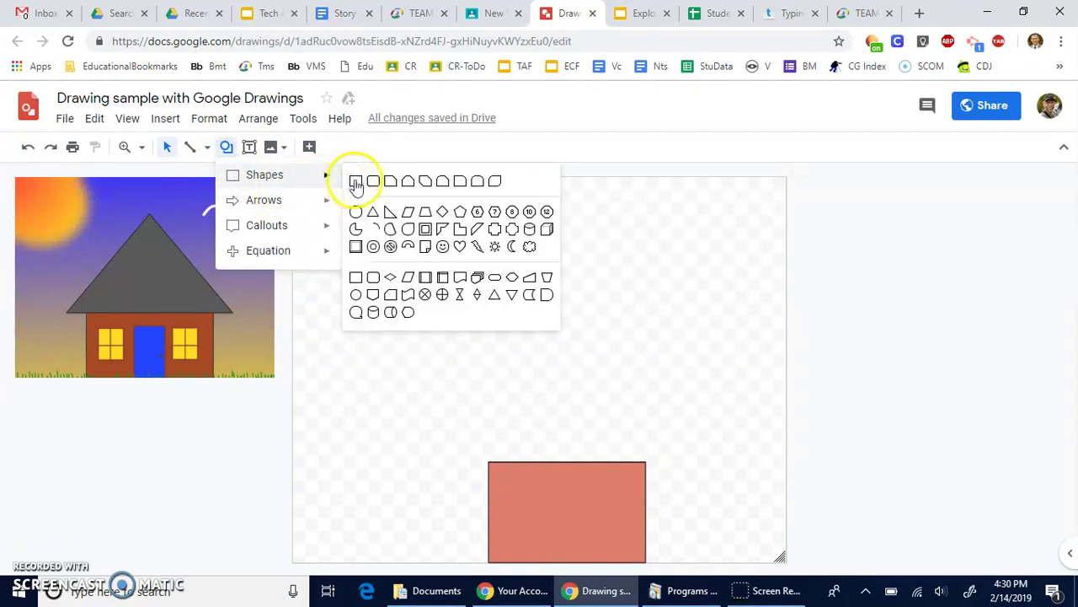
click(375, 212)
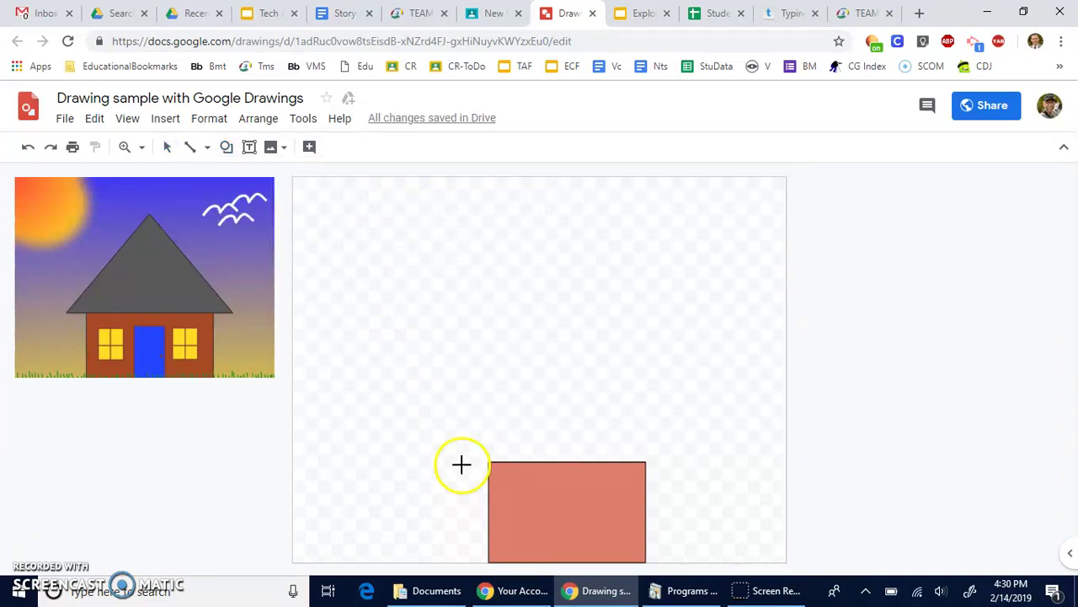
drag(459, 458, 668, 383)
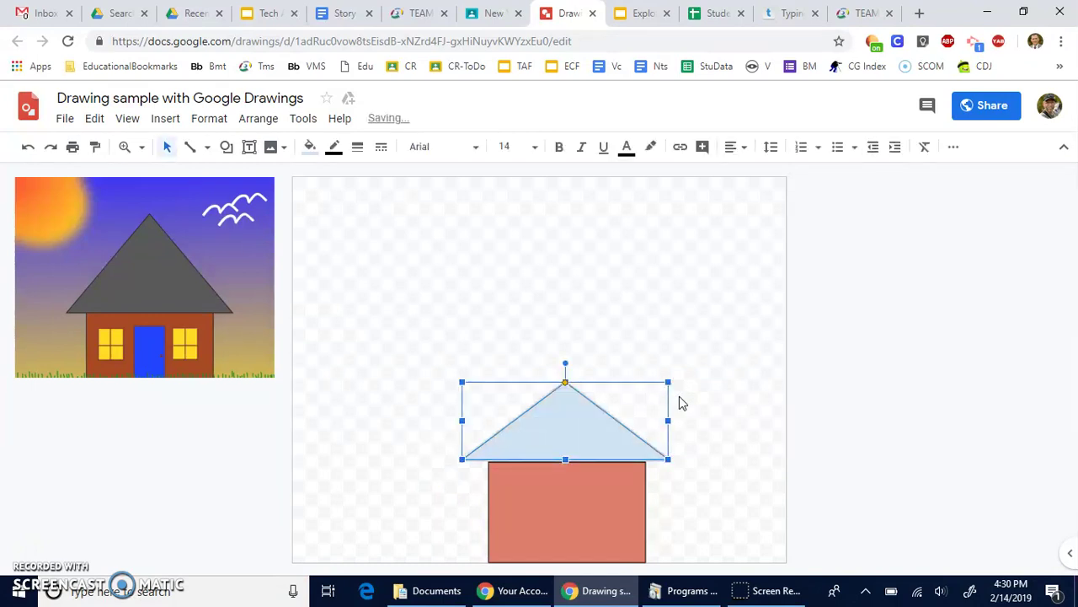
Nudge the roof triangle with arrow keys until it sits centred and flush on the house
key(Right)
key(Down)
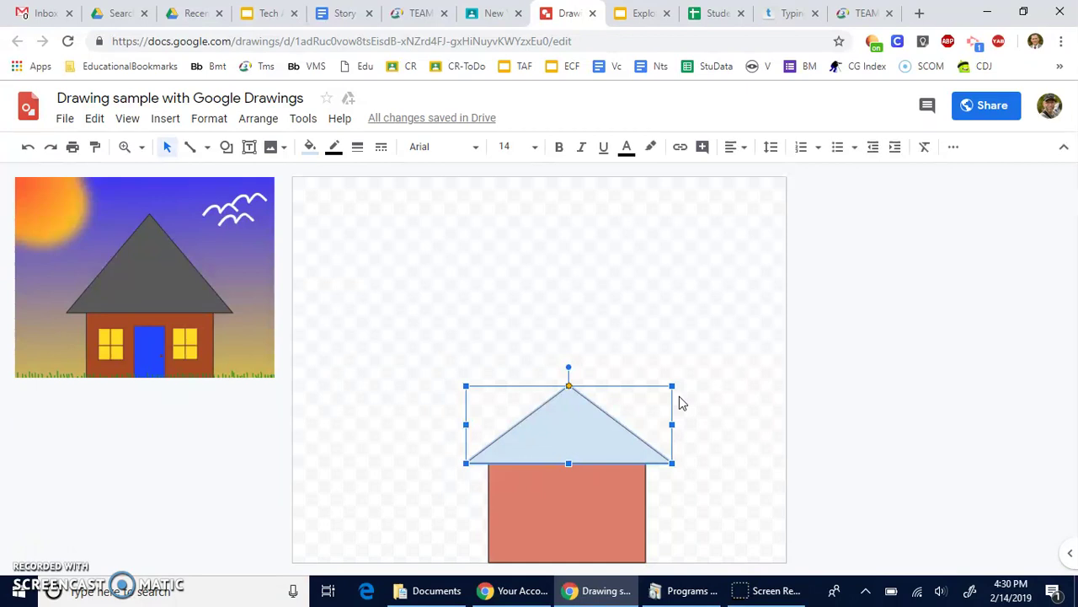
key(Up)
key(Up)
key(Up)
key(Up)
key(Up)
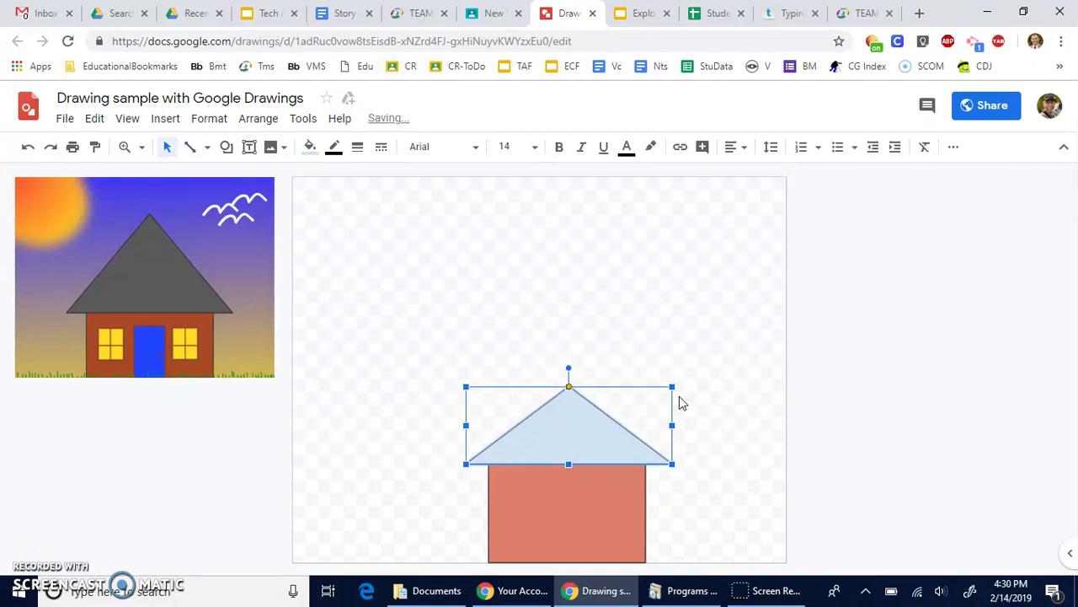
key(Down)
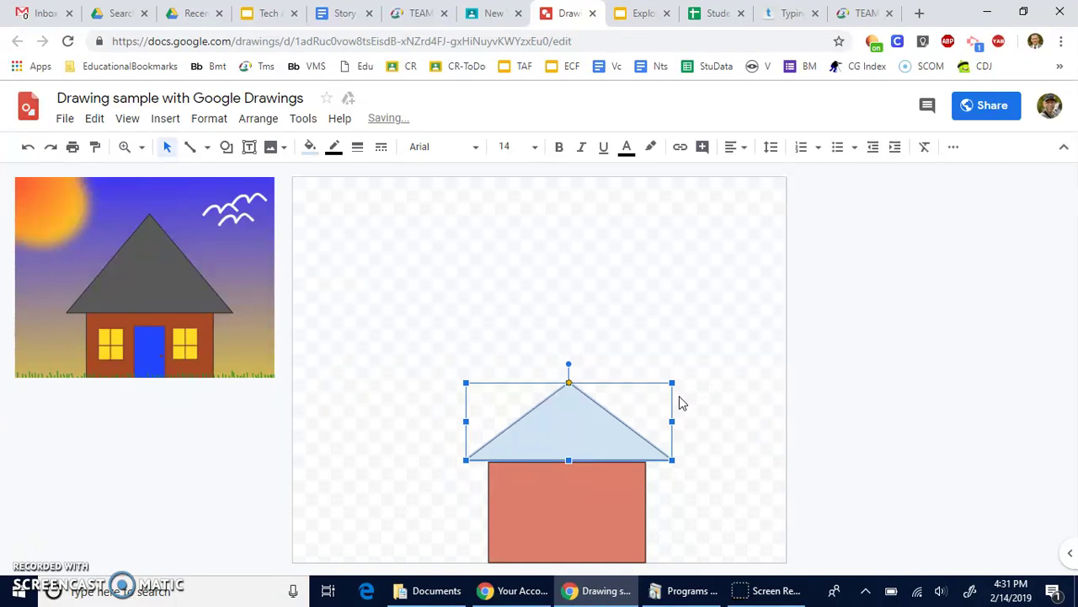
key(Down)
key(Up)
key(Down)
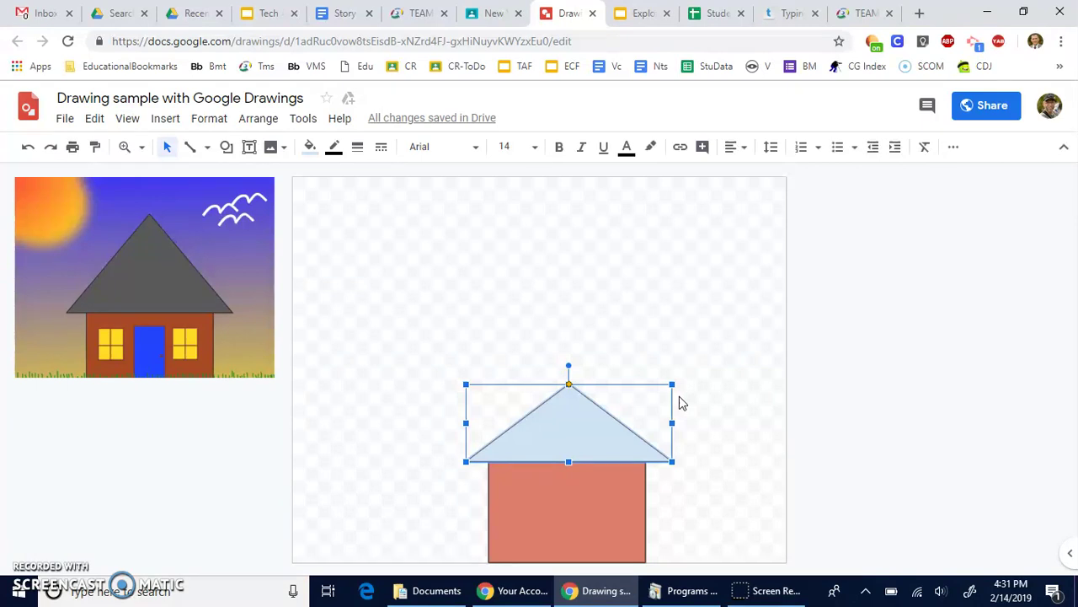
key(Left)
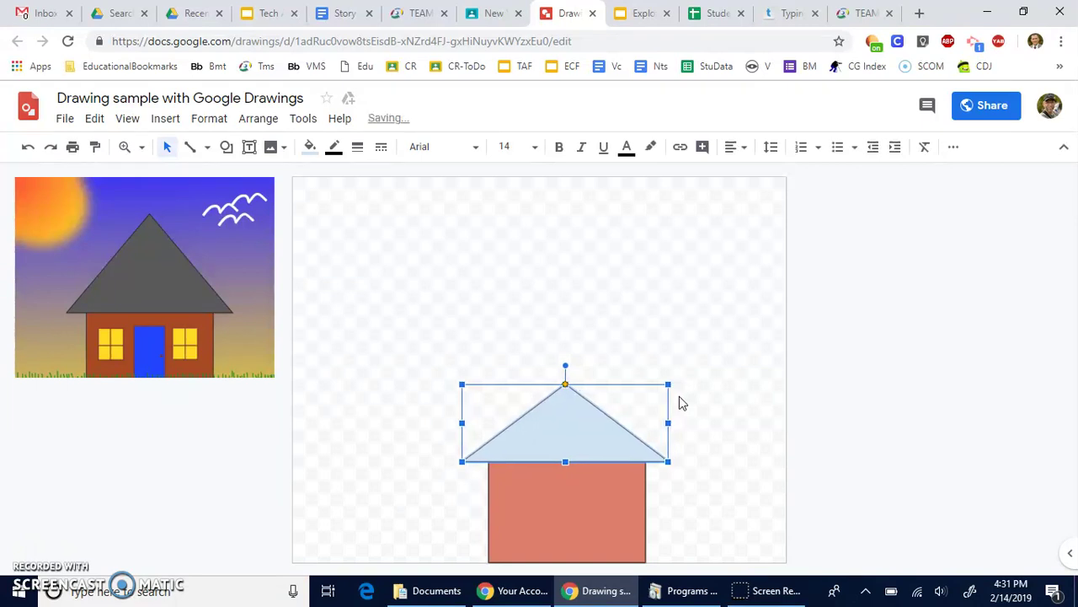
key(Right)
key(Right)
key(Right)
key(Right)
key(Right)
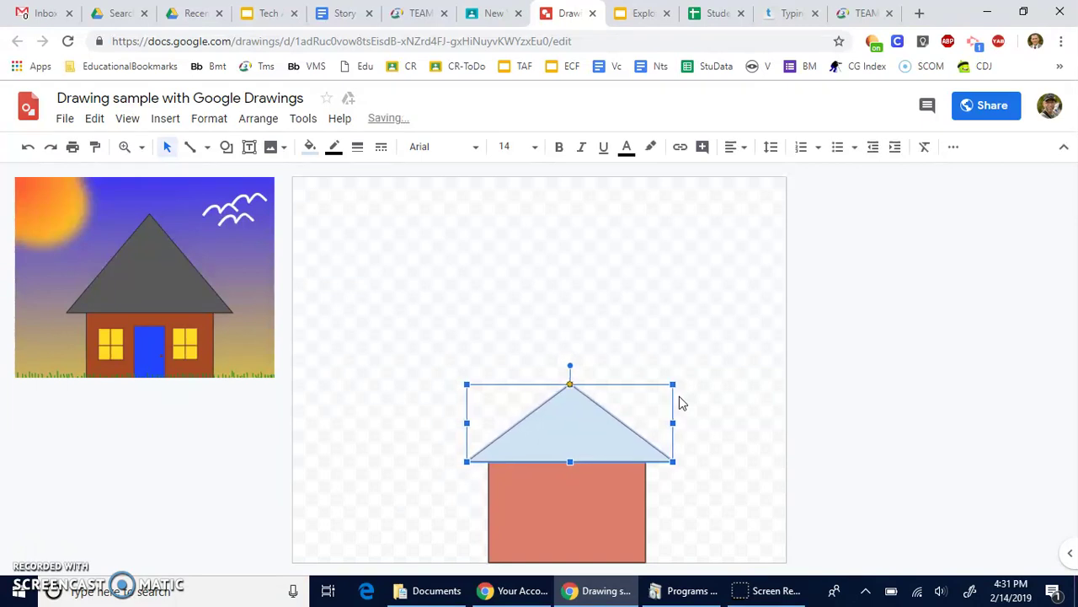
Fill the roof with a light grey gradient, then open the Custom gradient settings
click(311, 147)
click(421, 177)
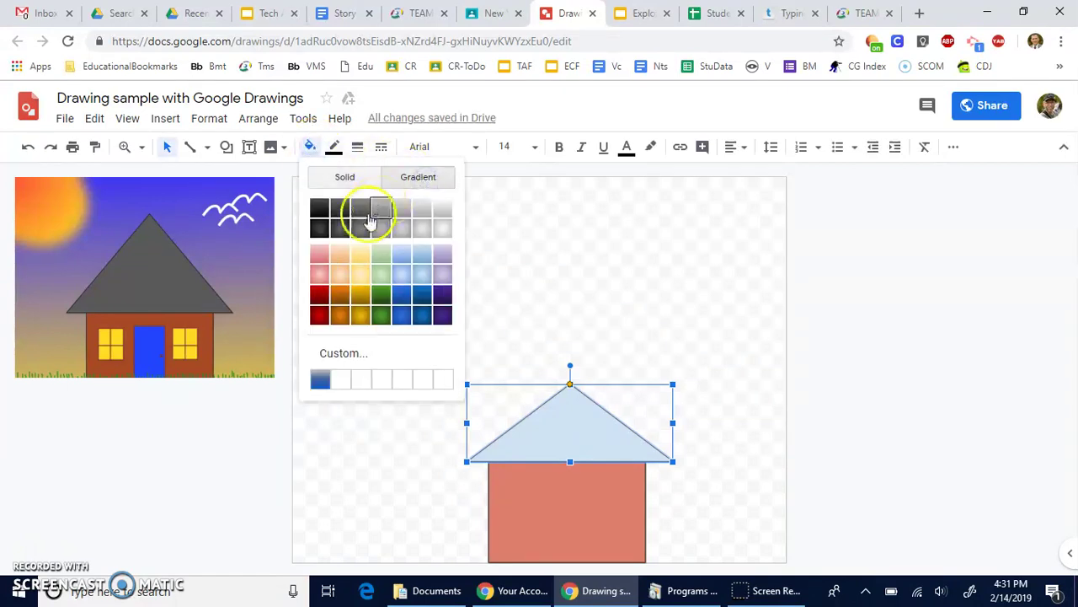
click(361, 230)
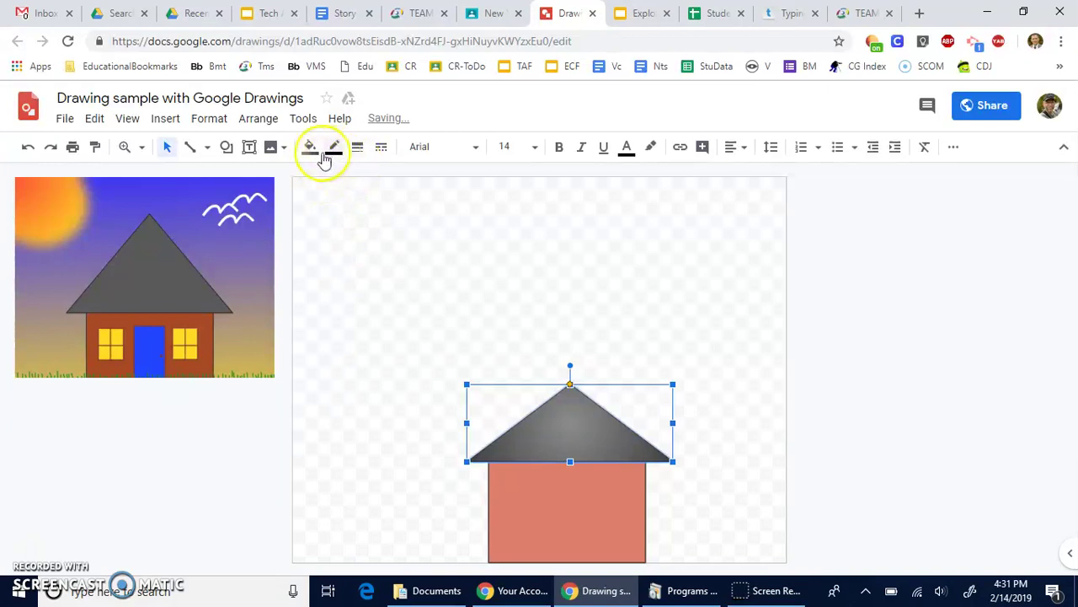
click(310, 148)
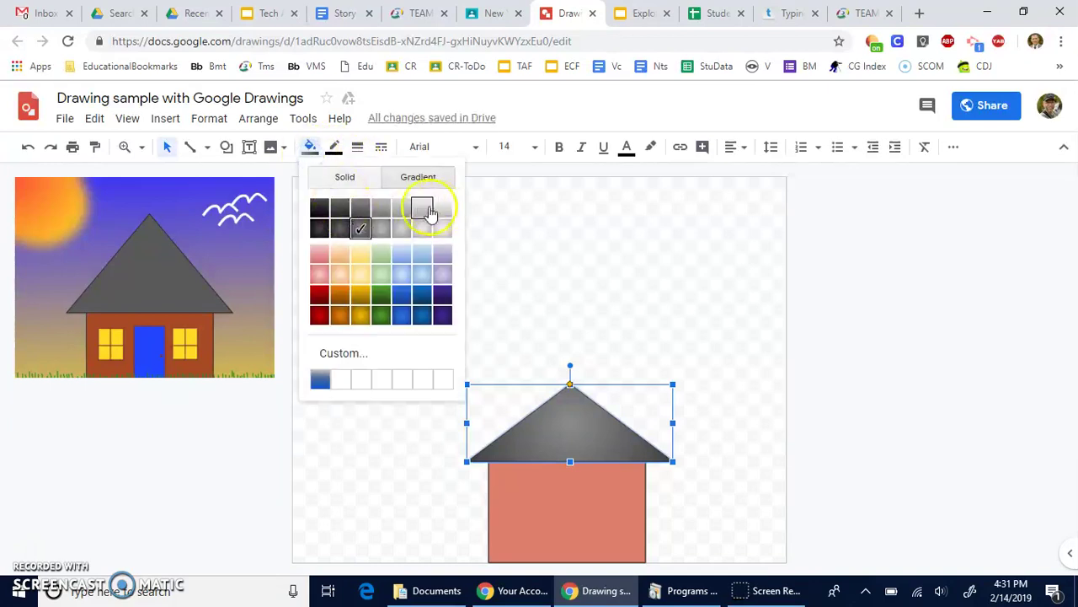
click(422, 210)
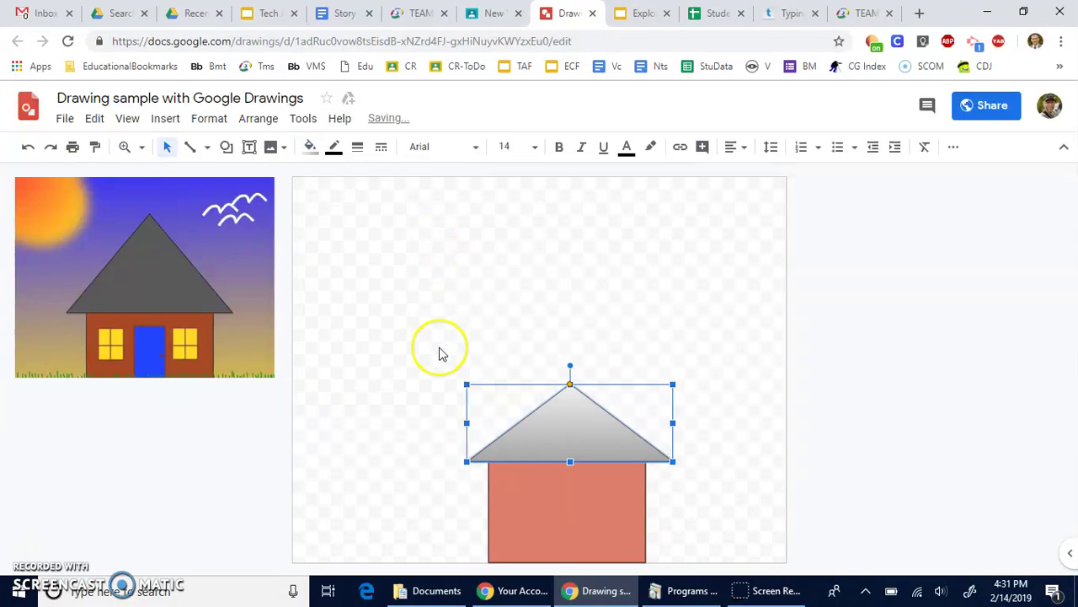
click(311, 151)
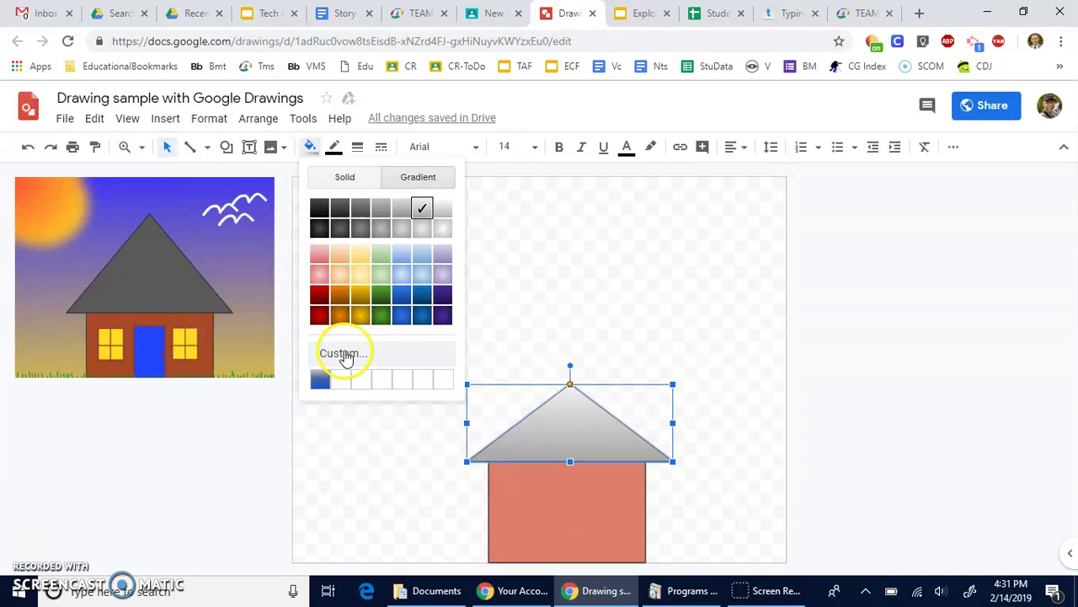
click(344, 354)
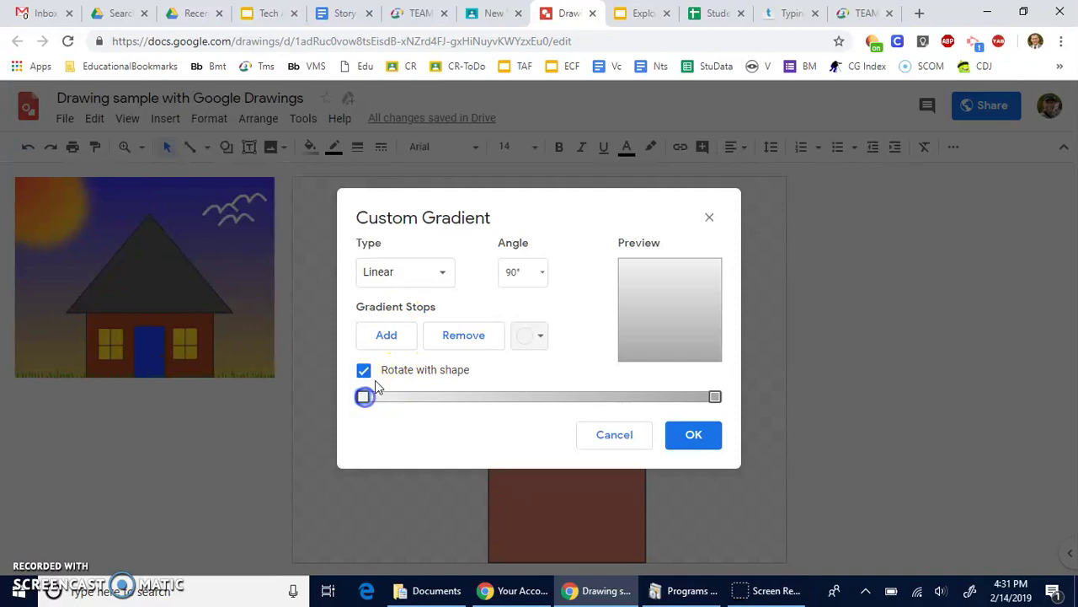
Add gradient stops, make the left stop dark grey, and slide the stops toward the middle
click(384, 345)
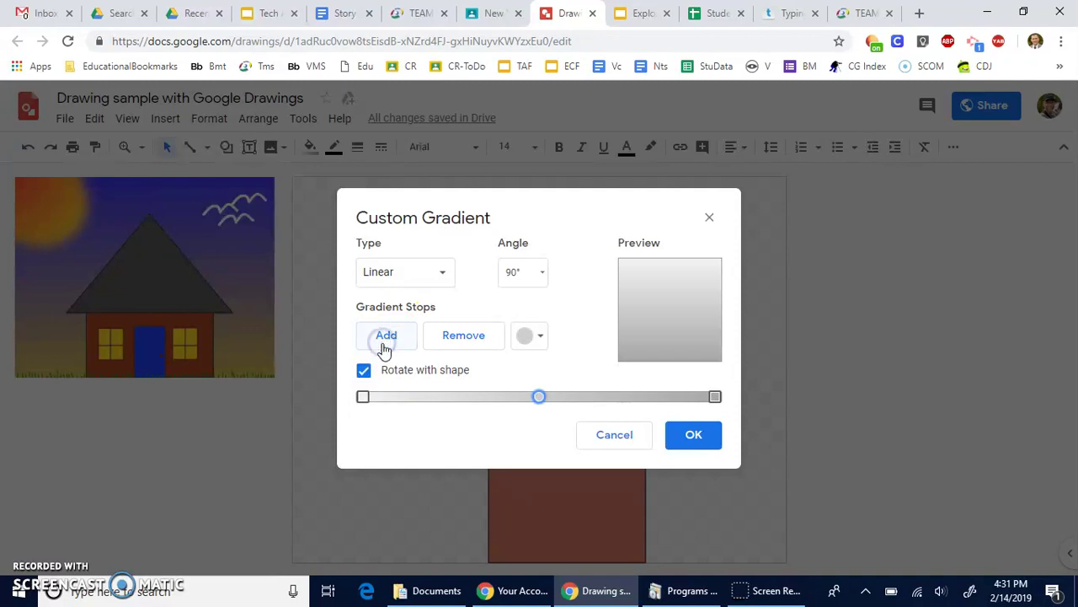
drag(539, 396, 363, 391)
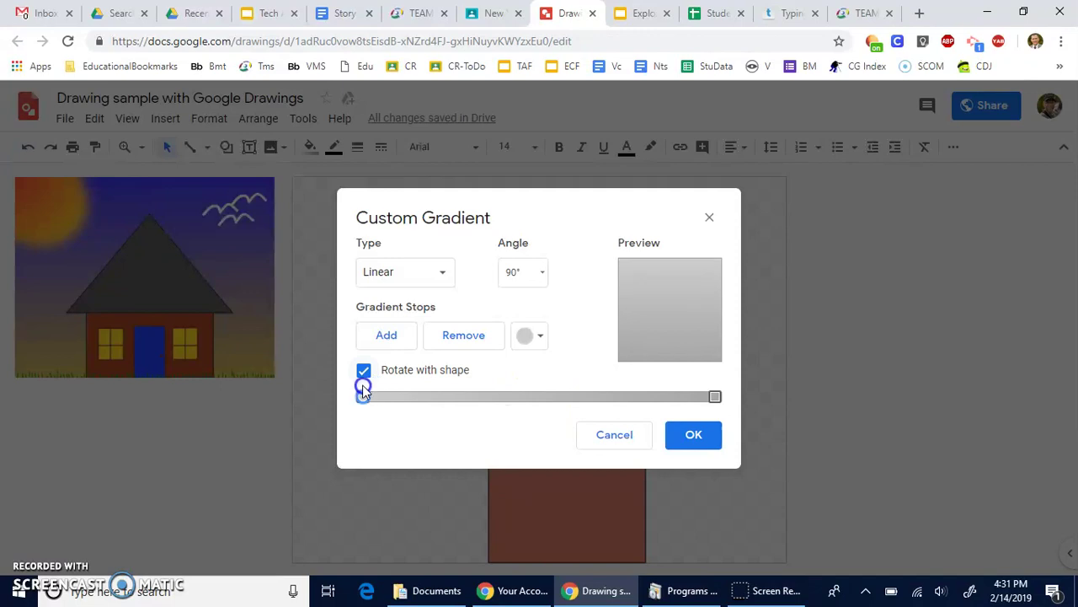
click(530, 341)
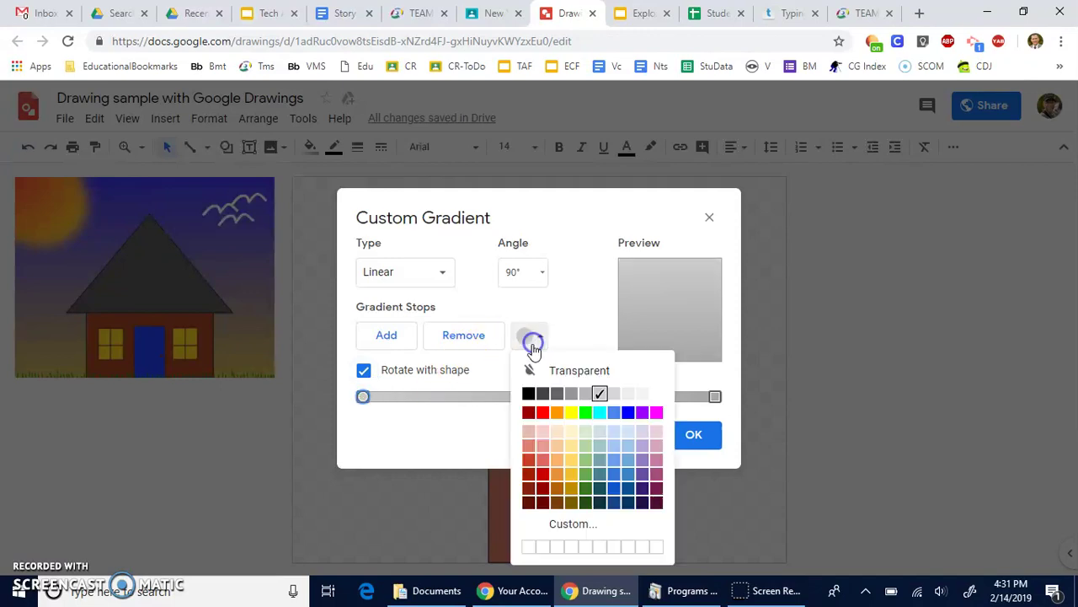
click(544, 394)
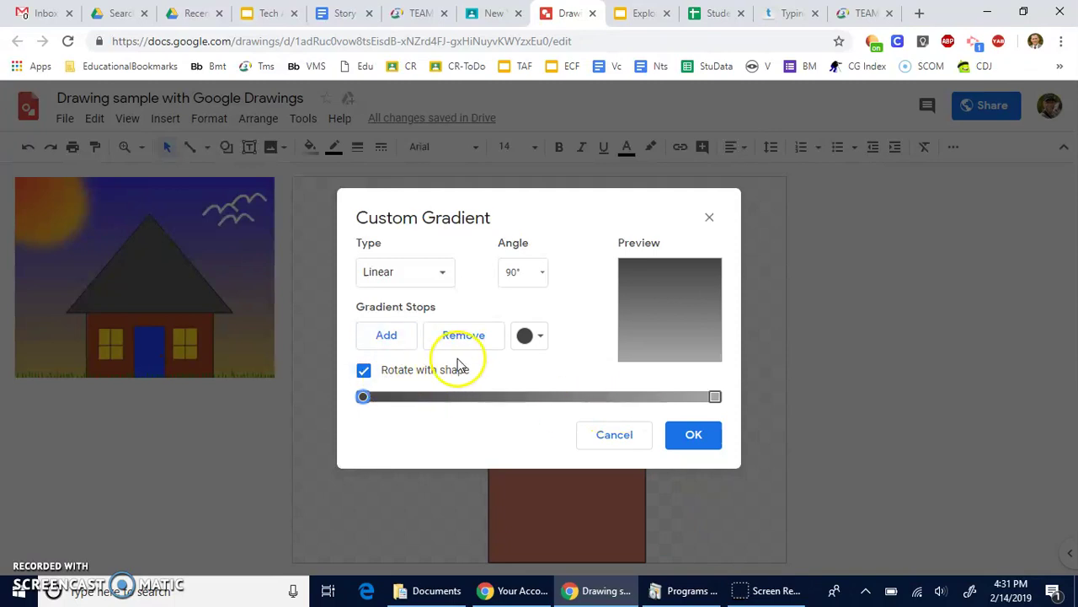
click(396, 335)
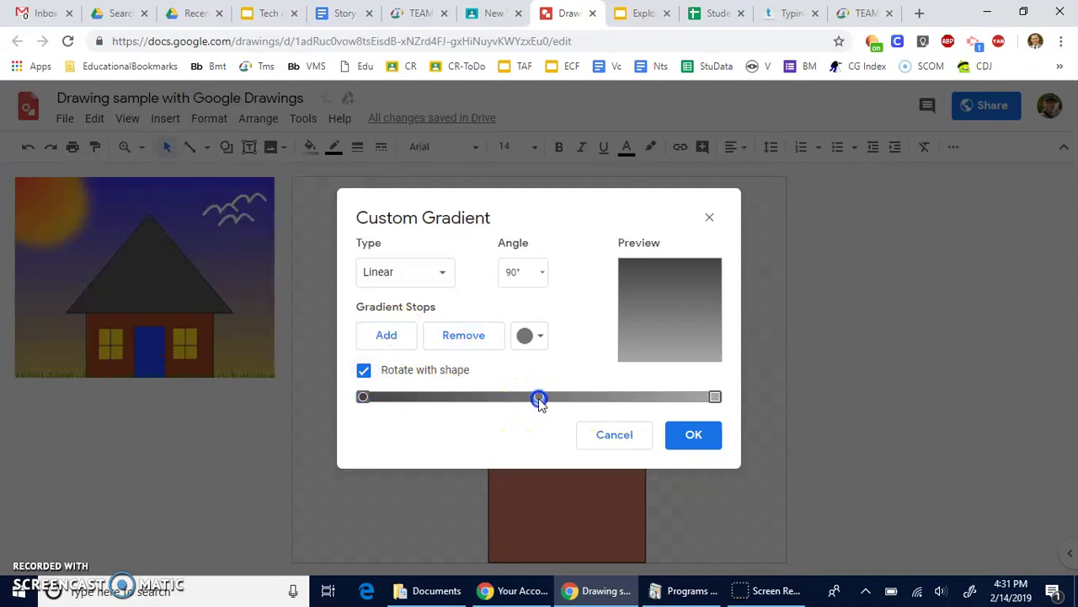
drag(550, 401, 551, 401)
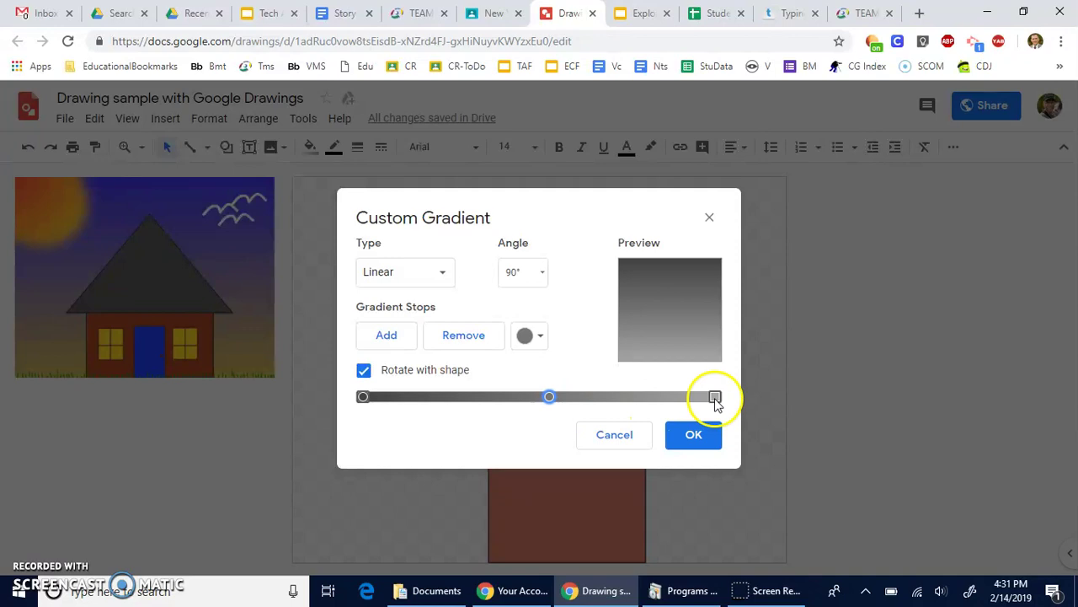
drag(364, 397, 484, 403)
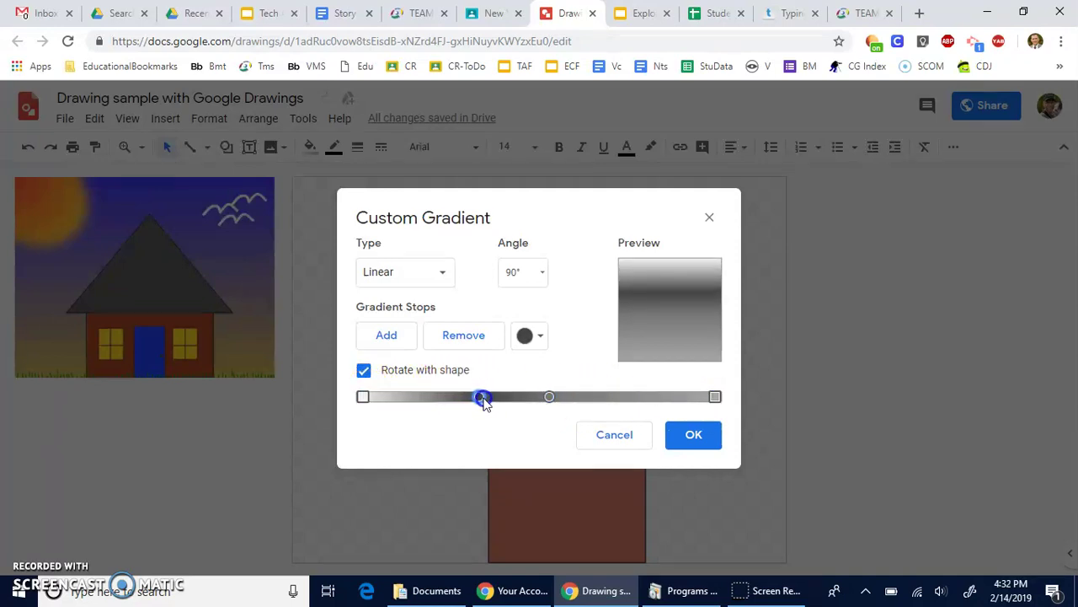
Apply the custom dark-banded grey gradient to the roof triangle, then deselect it
click(693, 435)
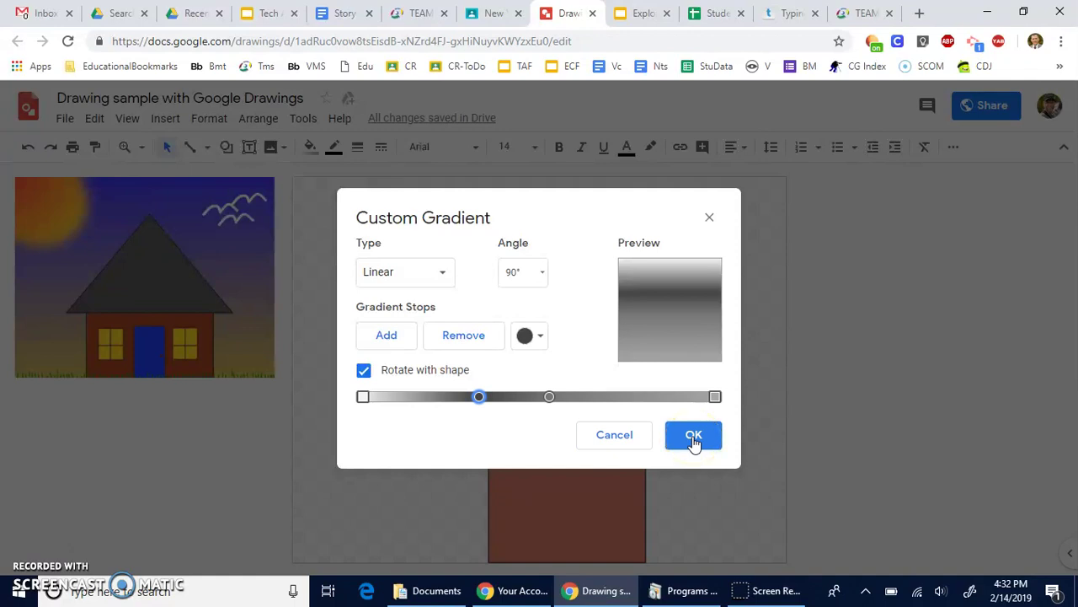
click(431, 279)
click(607, 224)
click(689, 431)
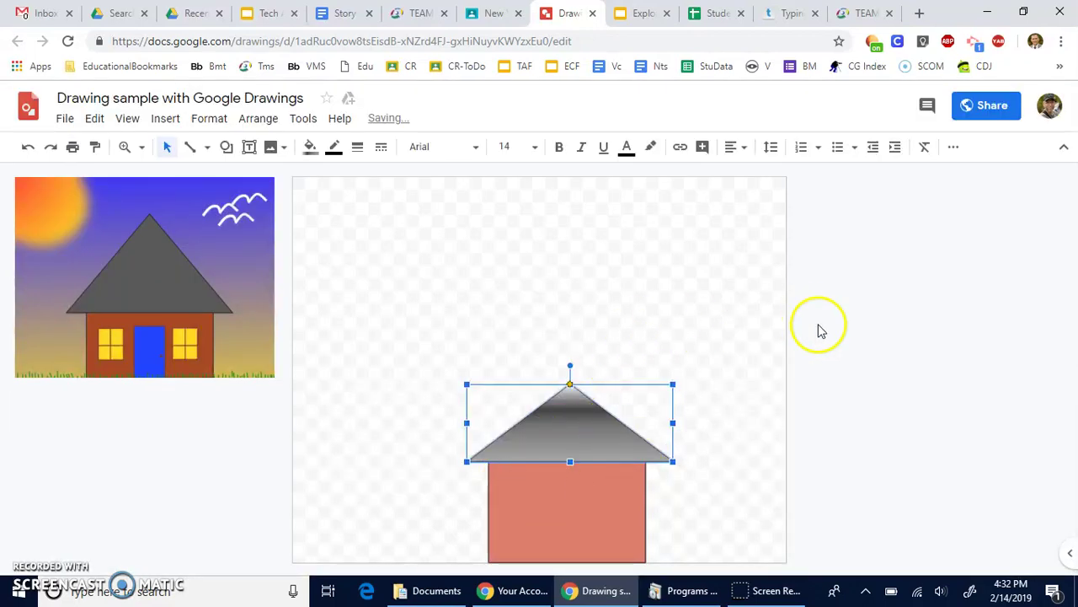
click(743, 435)
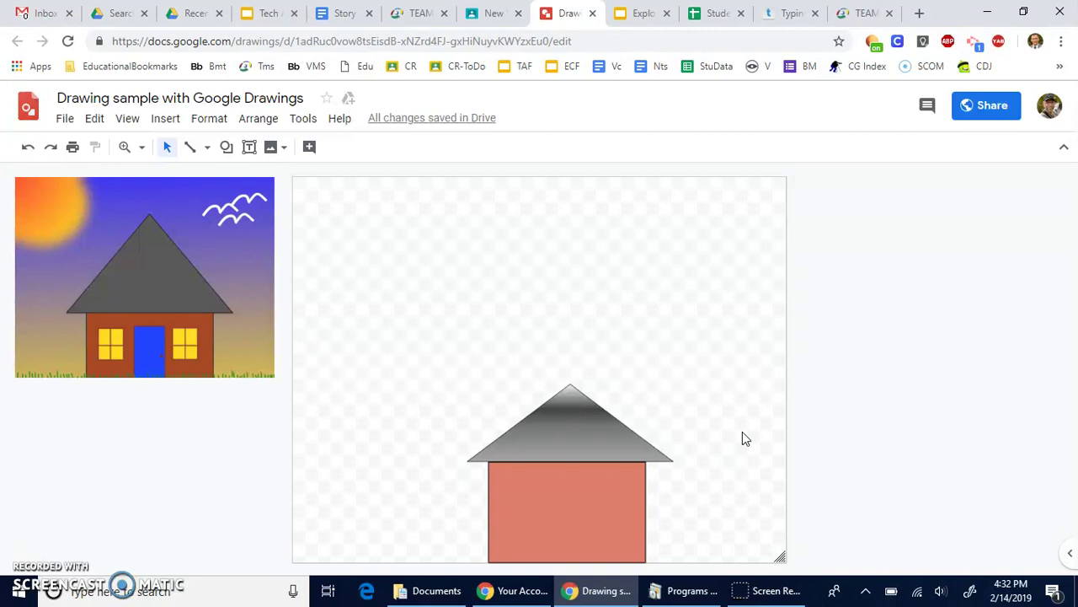
click(578, 397)
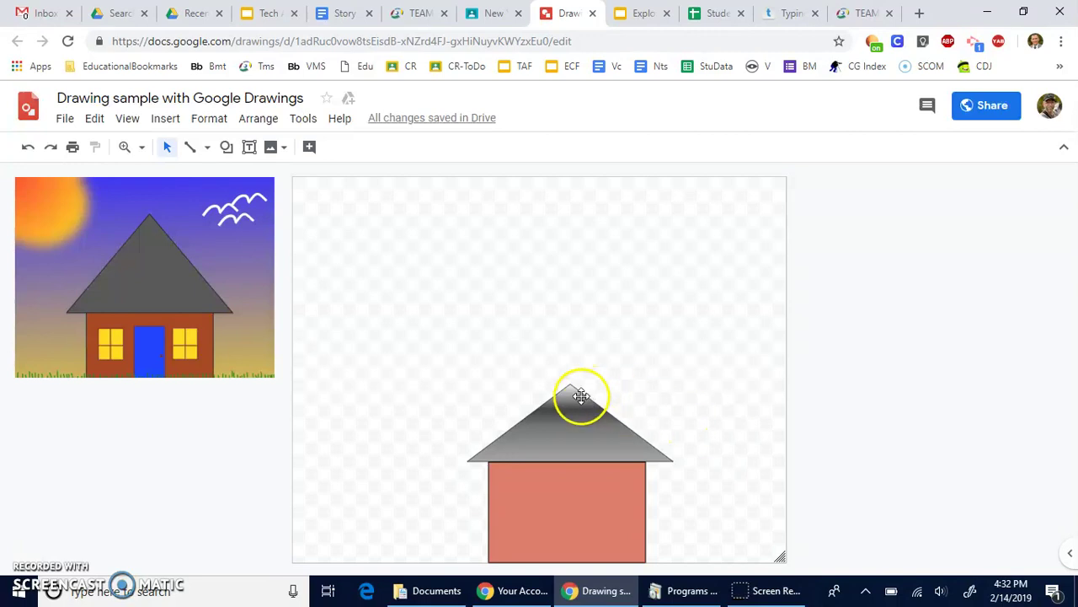
click(572, 447)
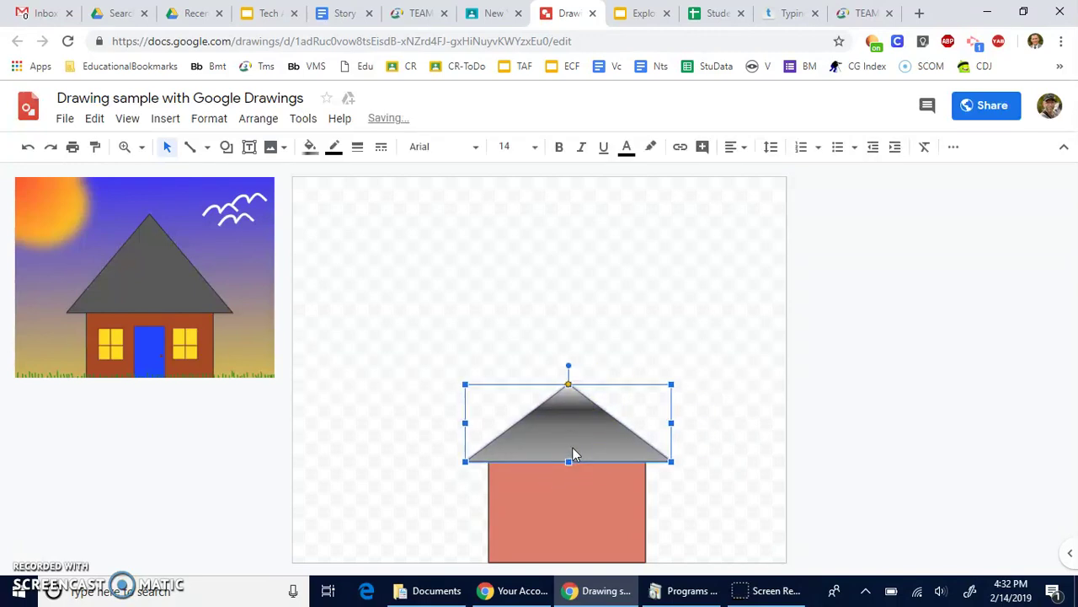
click(775, 352)
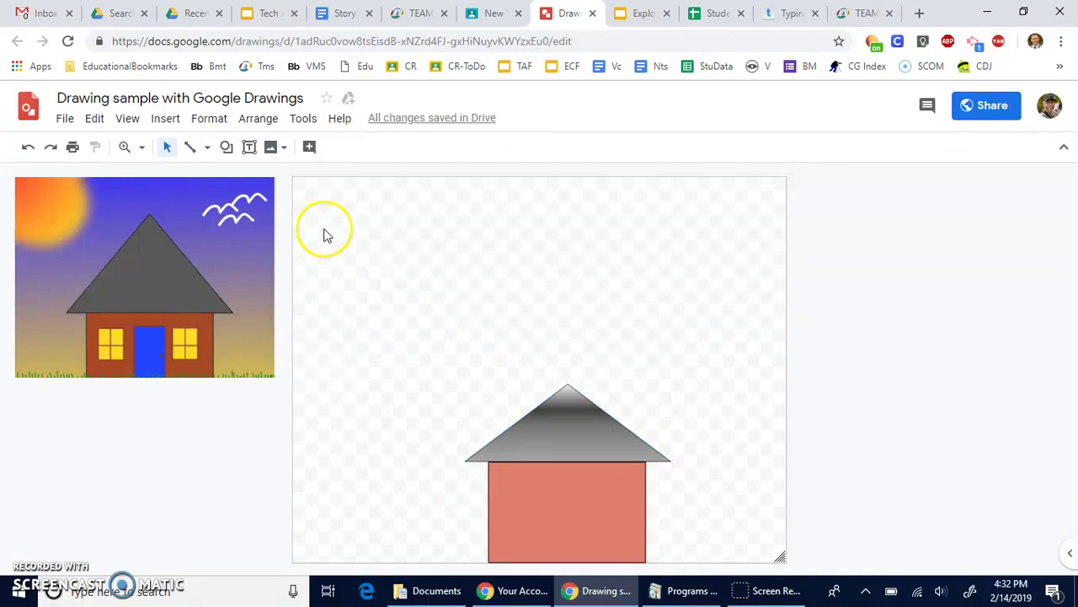
Draw a Cloud shape and move it to the top-left of the canvas
click(171, 121)
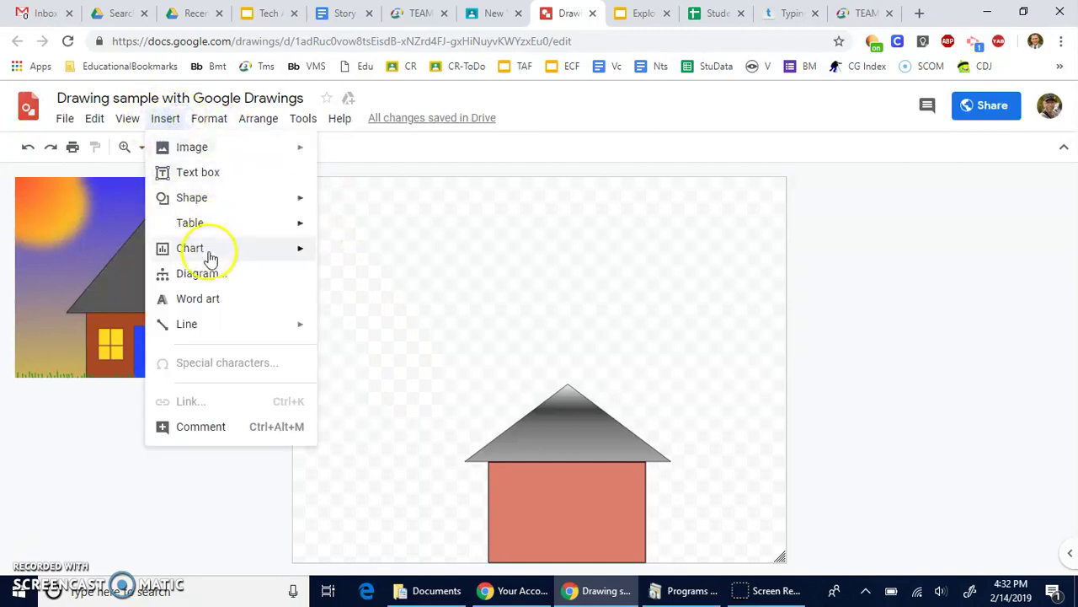
mouse_move(194, 199)
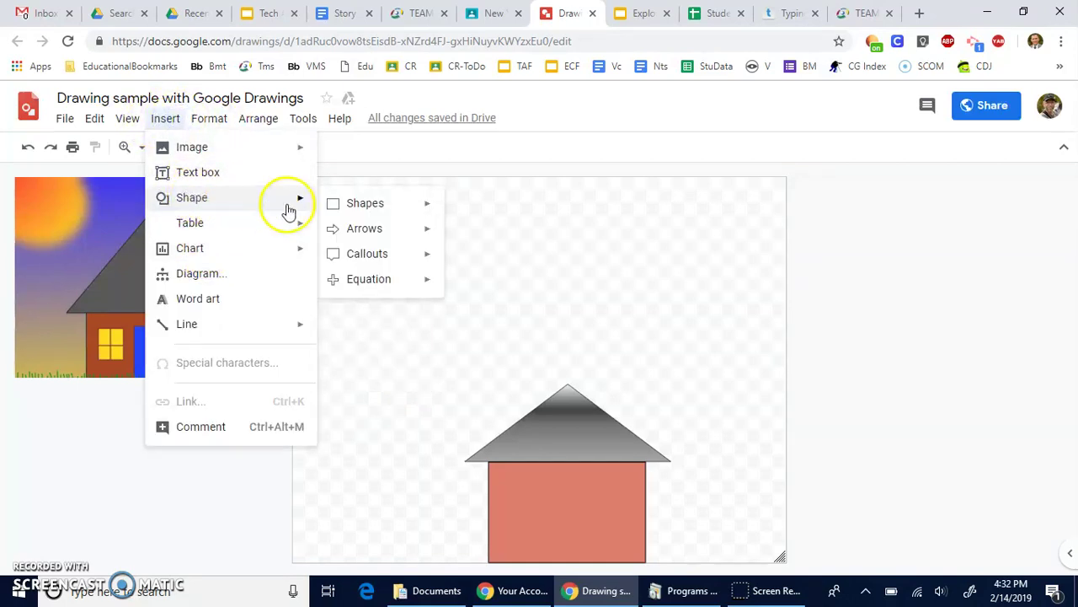
mouse_move(349, 212)
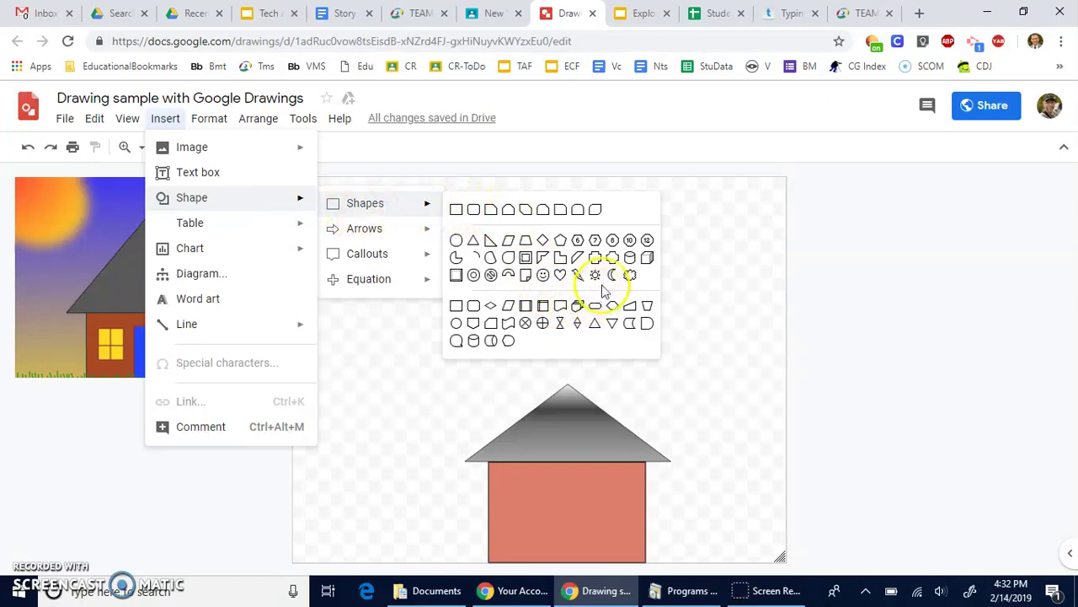
click(631, 287)
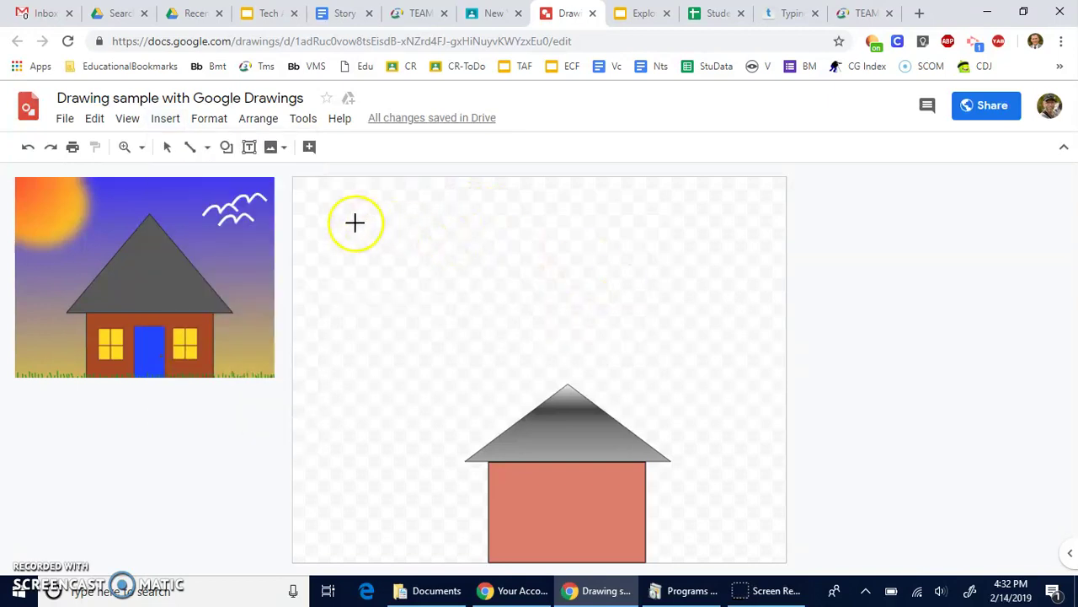
drag(354, 222, 522, 286)
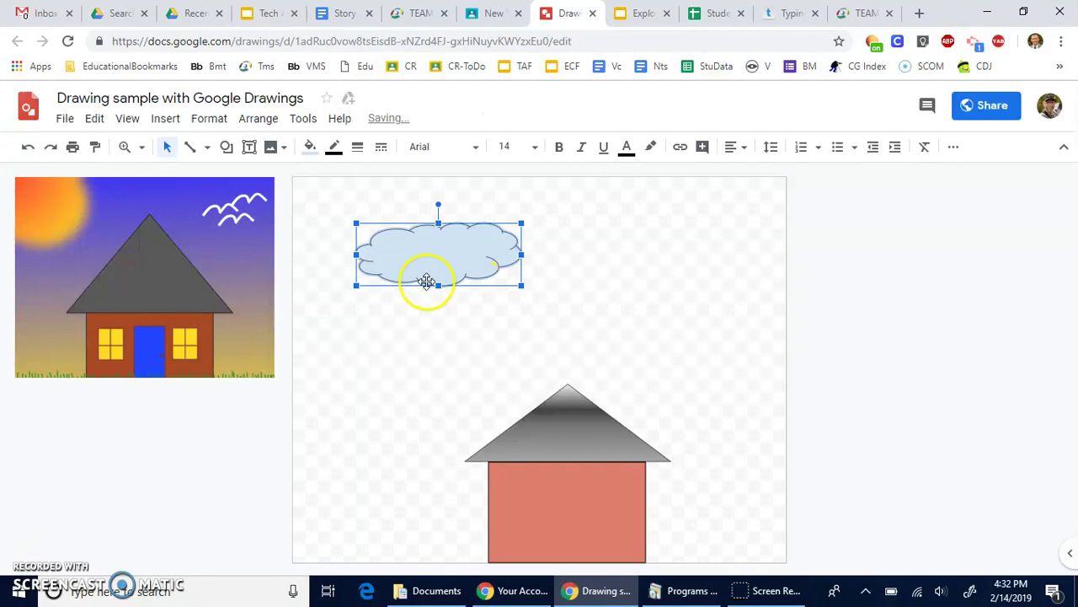
drag(434, 265, 376, 241)
Fill the cloud with a grey gradient swatch
click(311, 148)
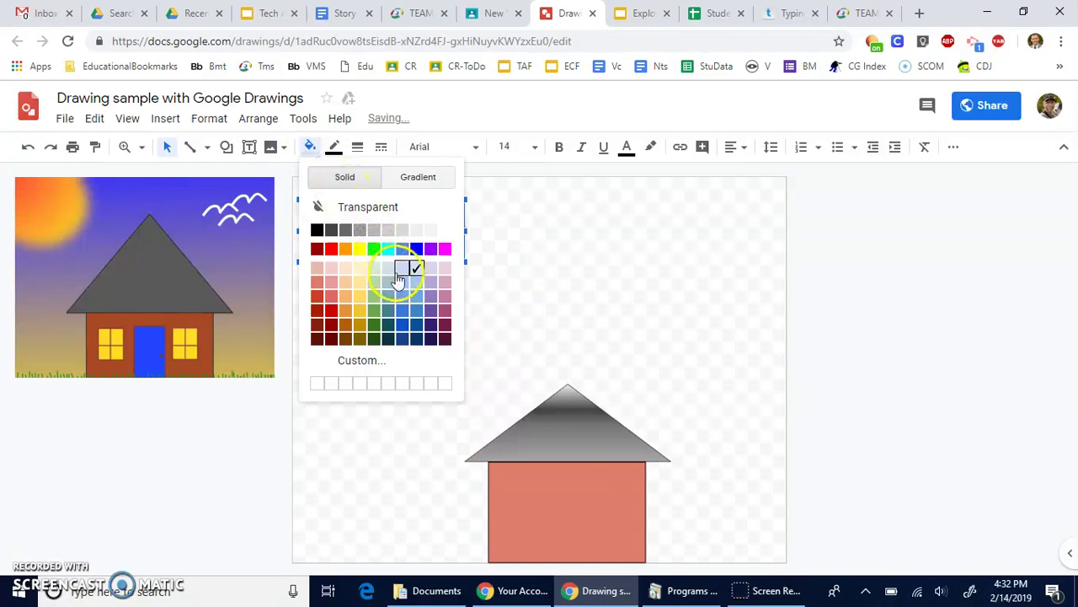
click(416, 230)
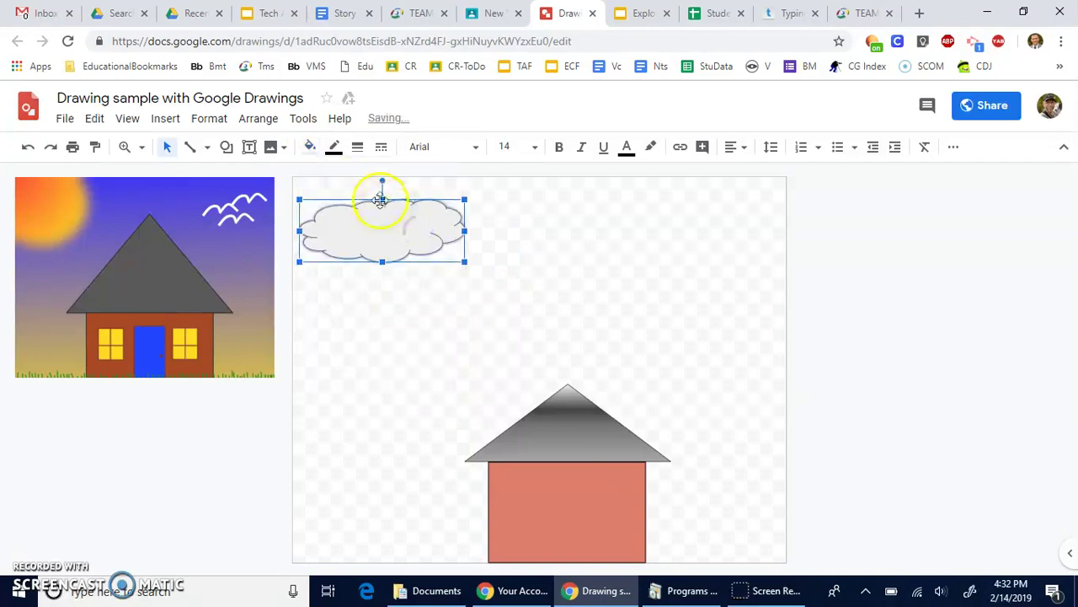
click(309, 148)
click(417, 177)
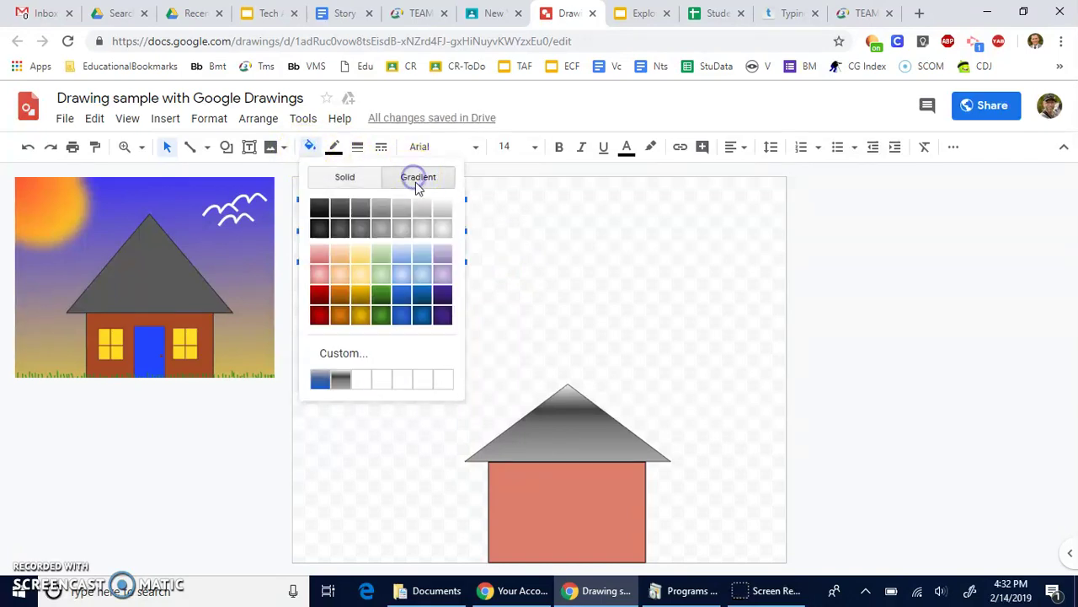
click(423, 224)
click(407, 328)
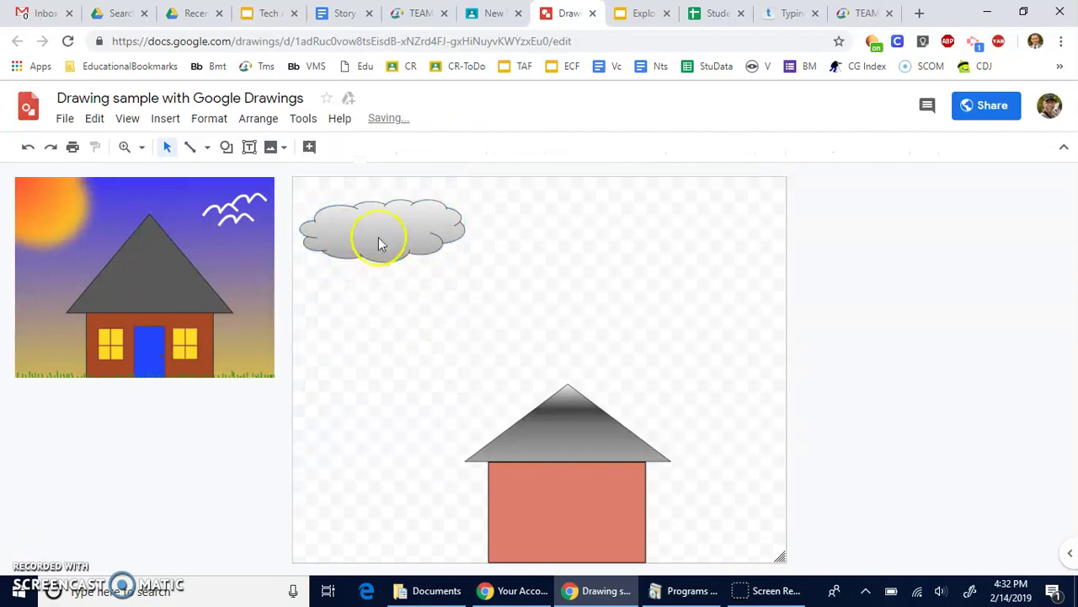
click(378, 236)
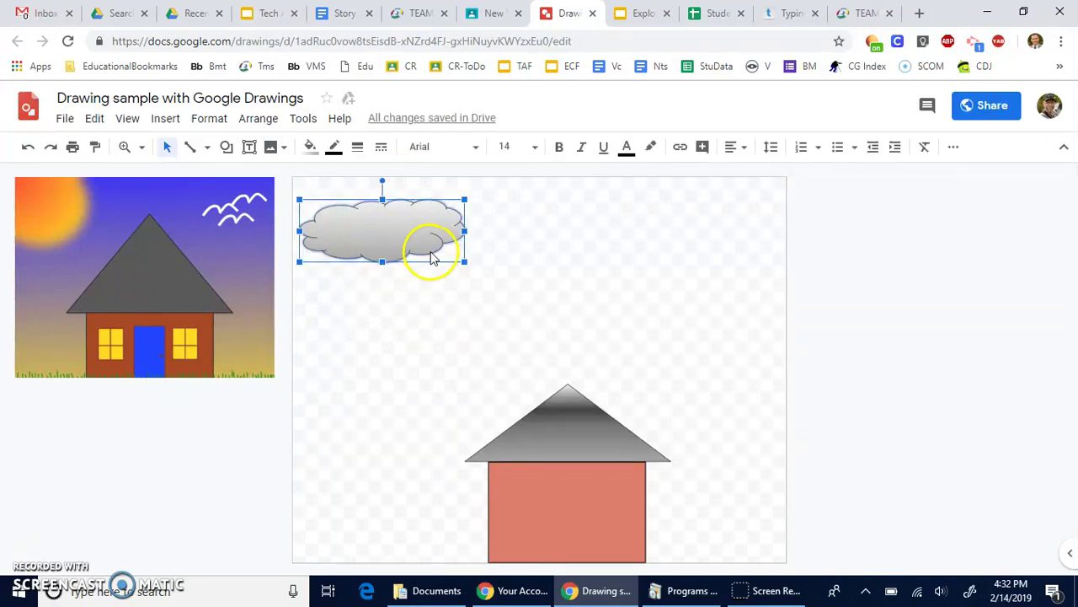
Nudge the first cloud slightly right and delete an accidental duplicate
drag(473, 256, 480, 262)
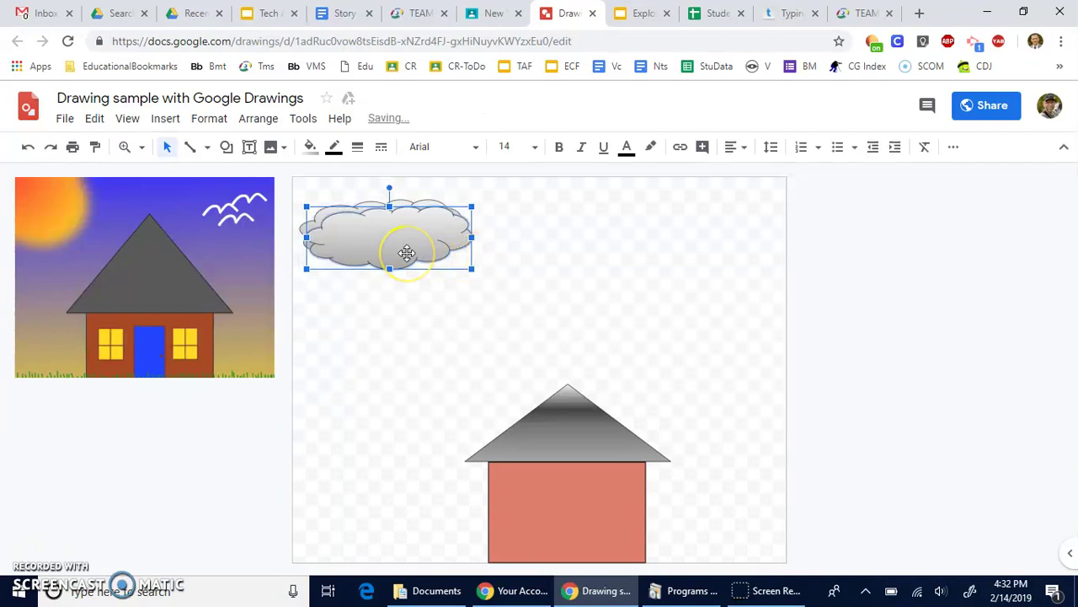
click(395, 245)
drag(449, 245, 476, 253)
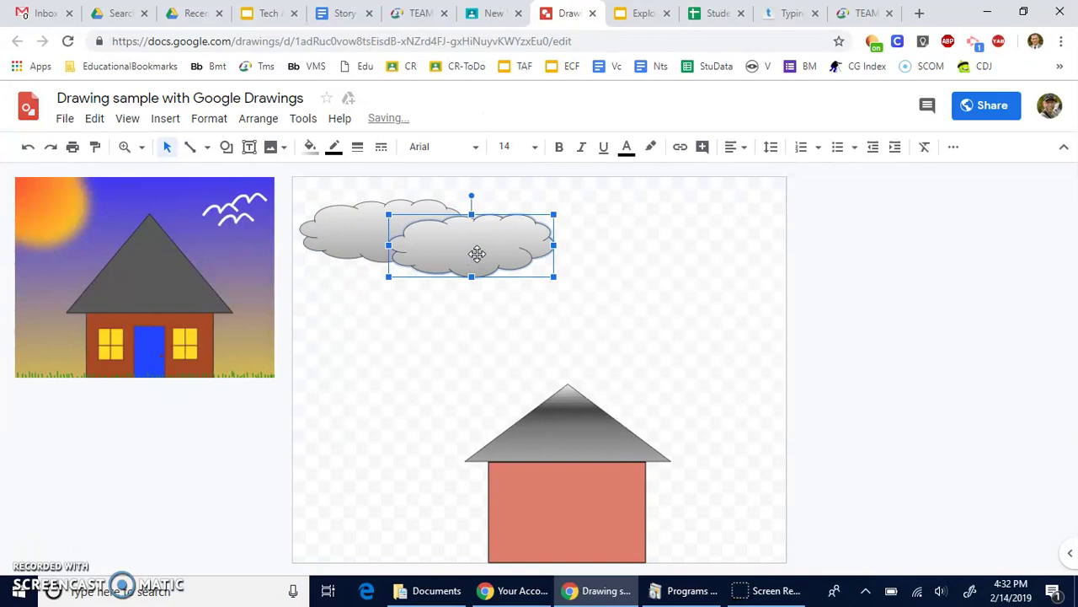
key(Delete)
click(392, 223)
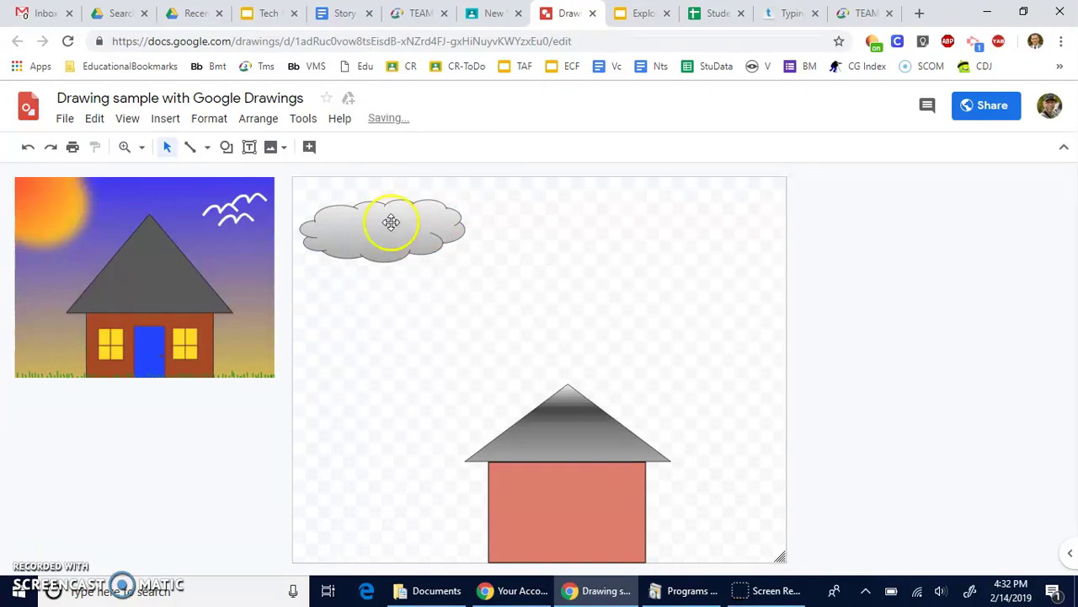
click(405, 283)
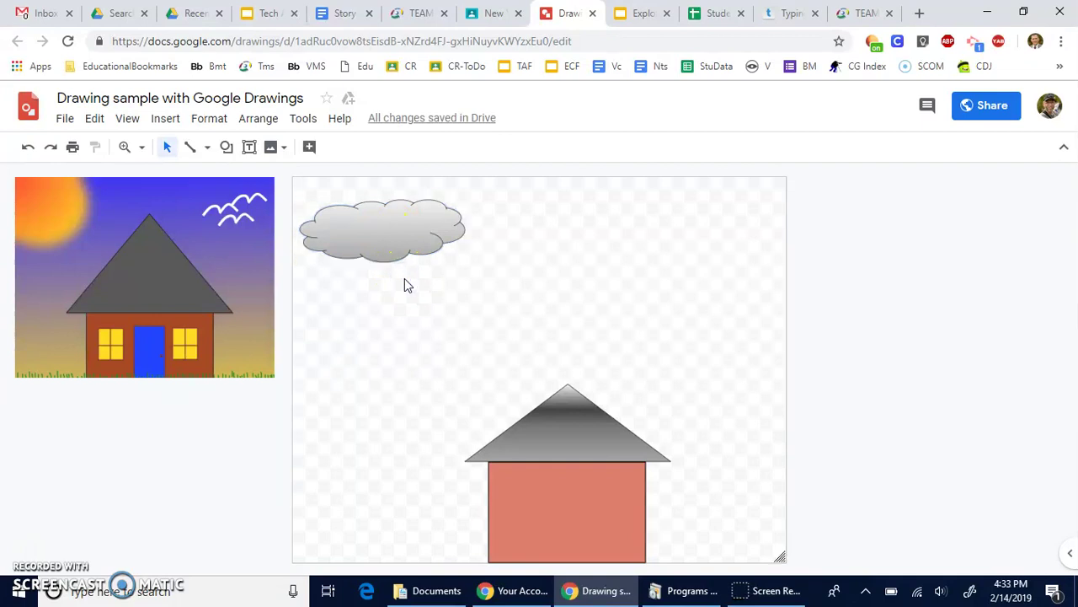
Paste a second cloud, give it a grey gradient fill, and place it right and lower
key(ctrl+v)
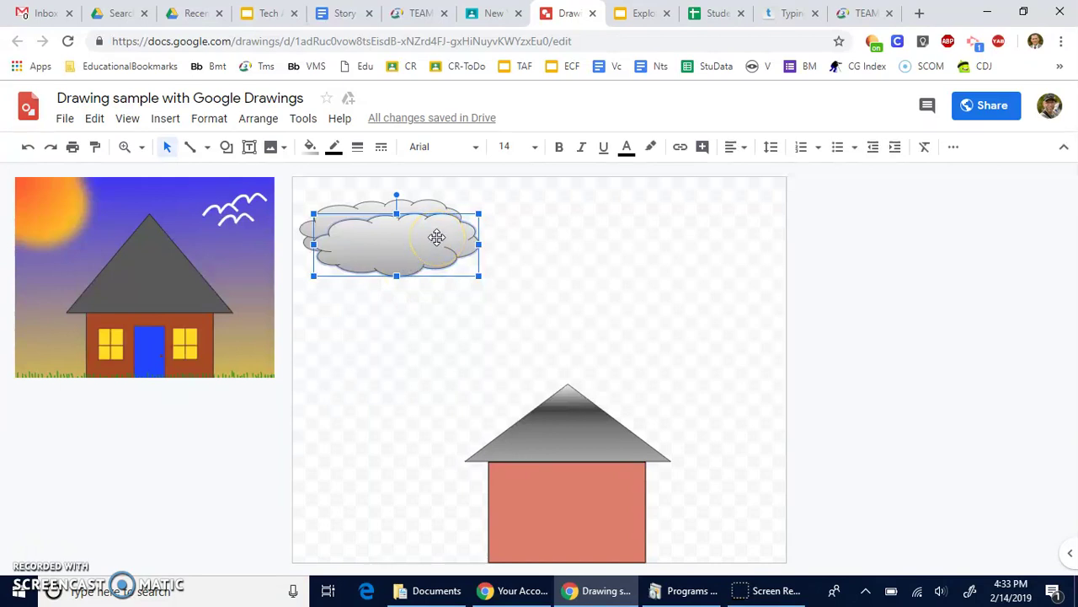
key(Right)
key(Right)
key(Right)
key(Right)
key(Right)
key(Right)
key(Right)
key(Right)
key(Right)
key(Right)
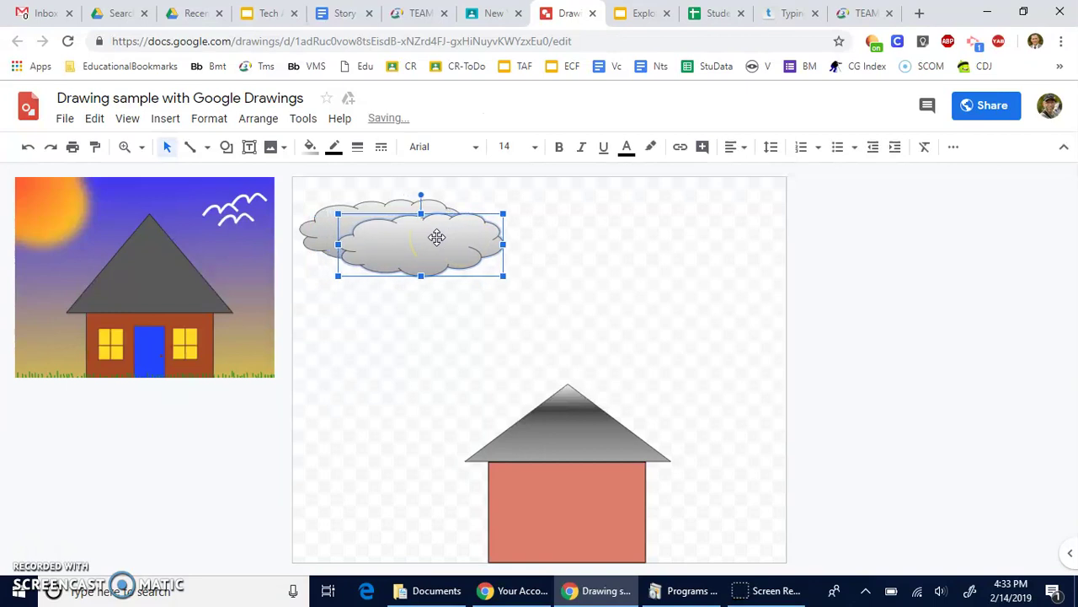
key(Right)
key(Down)
key(Down)
key(Down)
key(Down)
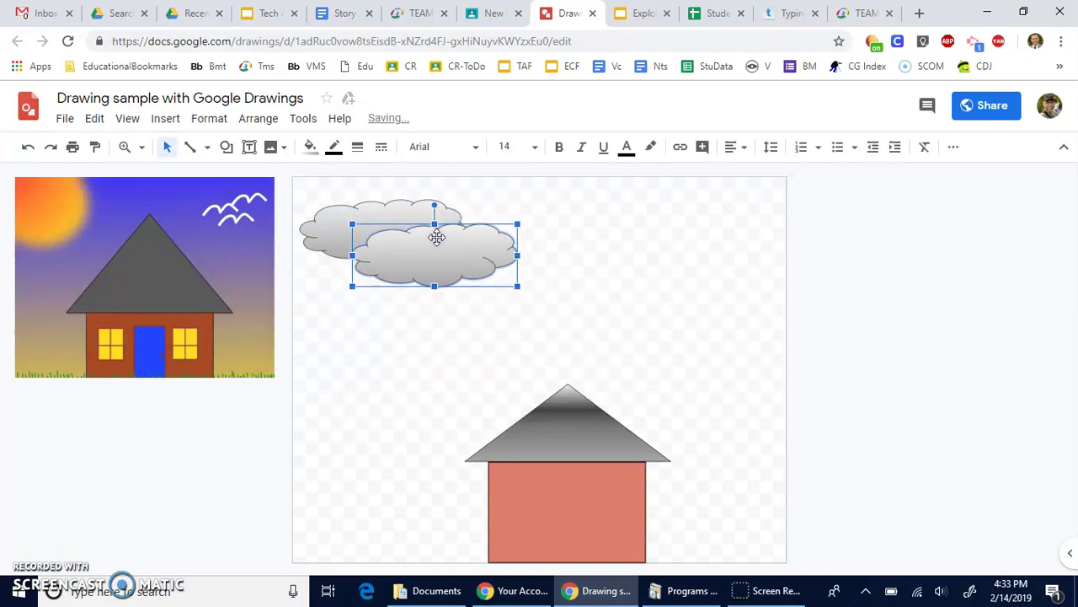
click(310, 147)
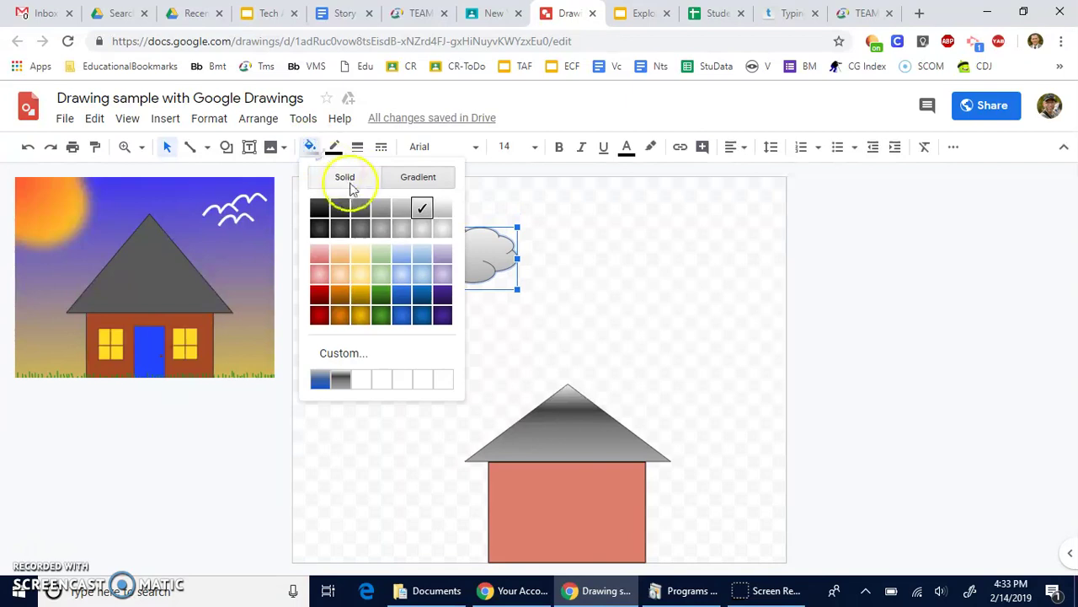
click(400, 224)
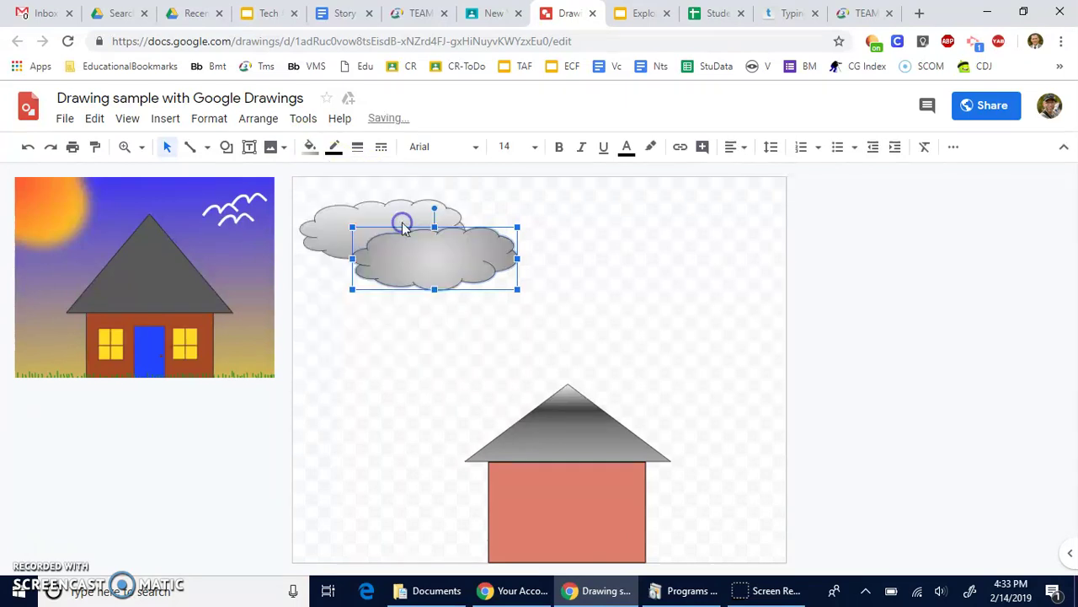
drag(477, 257, 498, 263)
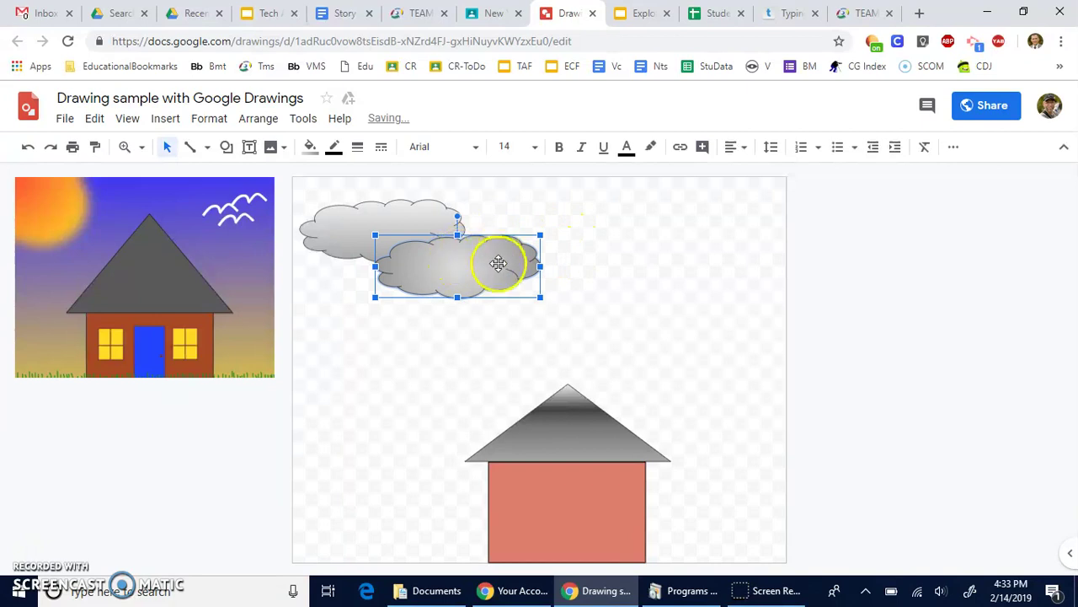
click(411, 313)
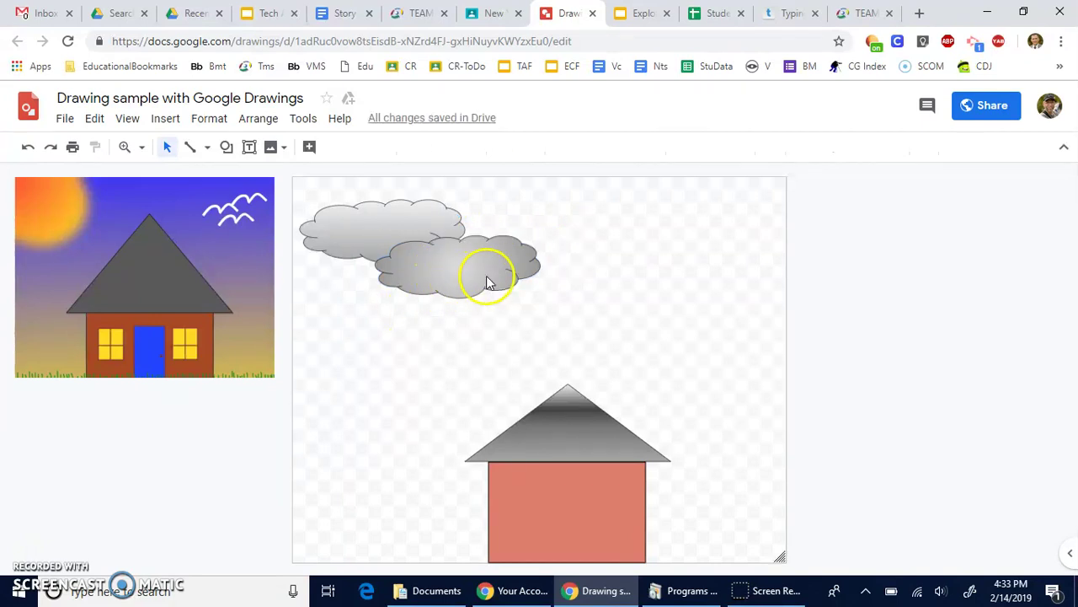
Duplicate the lower cloud with Ctrl+D and move the copy right as the third cloud
click(501, 279)
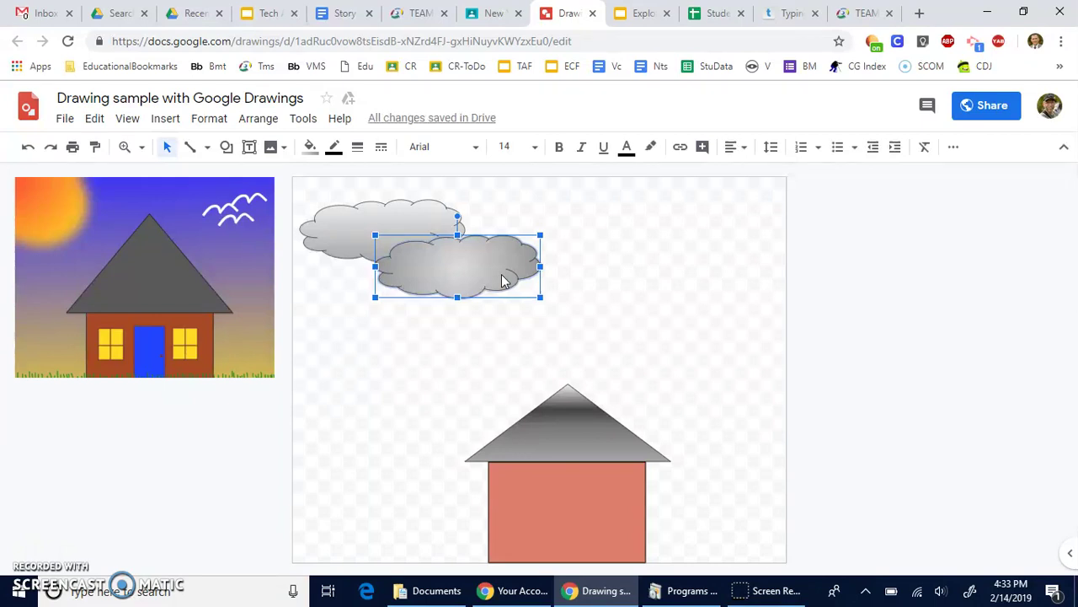
key(ctrl+d)
mouse_move(495, 268)
mouse_down()
mouse_move(565, 238)
mouse_move(566, 262)
mouse_move(593, 273)
mouse_up()
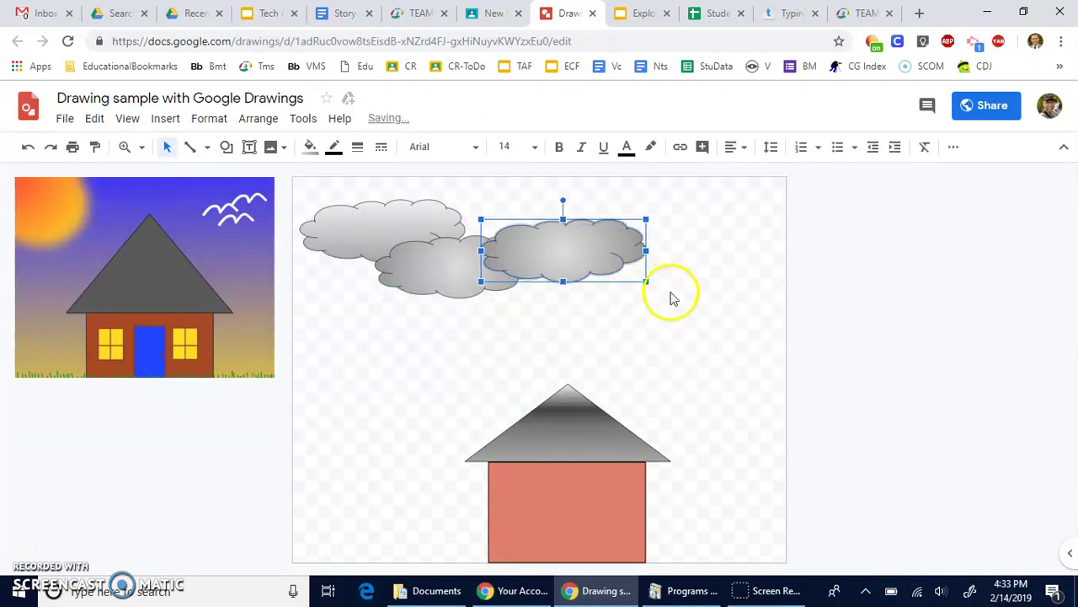
click(730, 286)
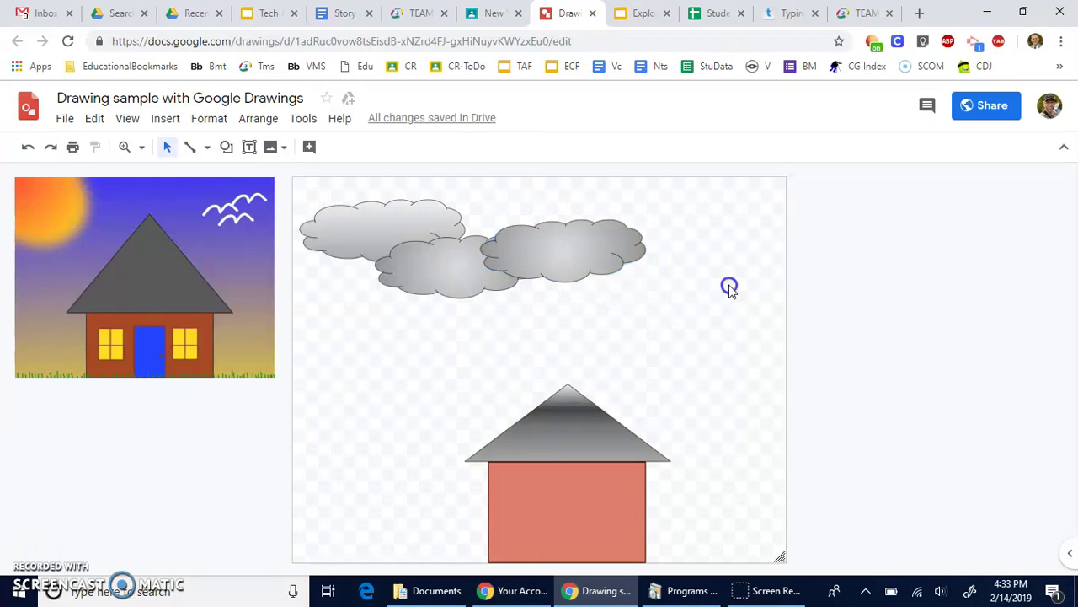
Draw a Sun shape over the leftmost cloud in the top-left corner
drag(438, 217, 457, 221)
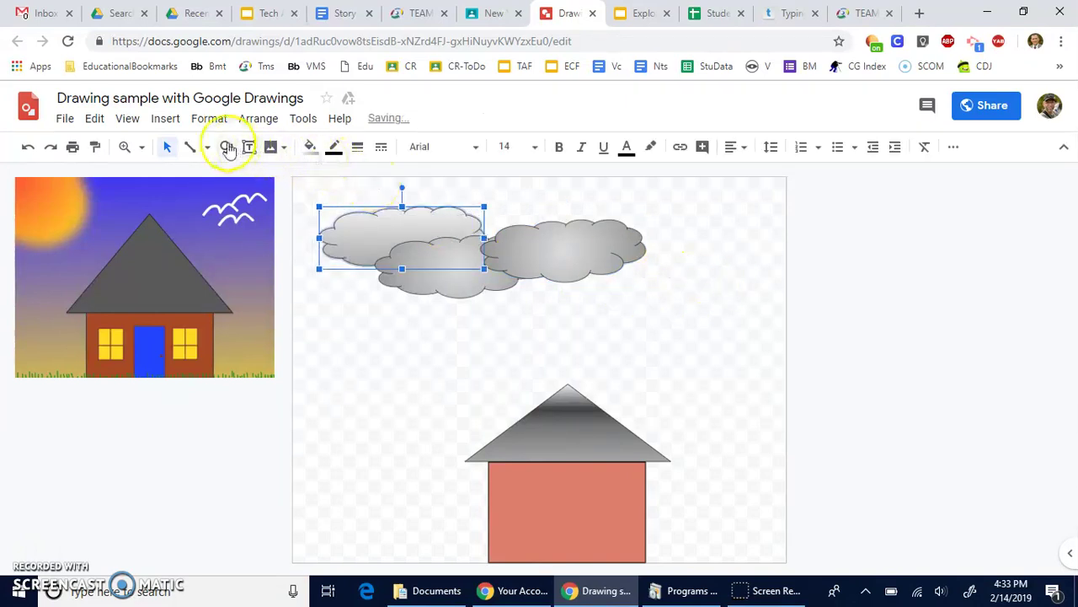
click(227, 148)
mouse_move(258, 175)
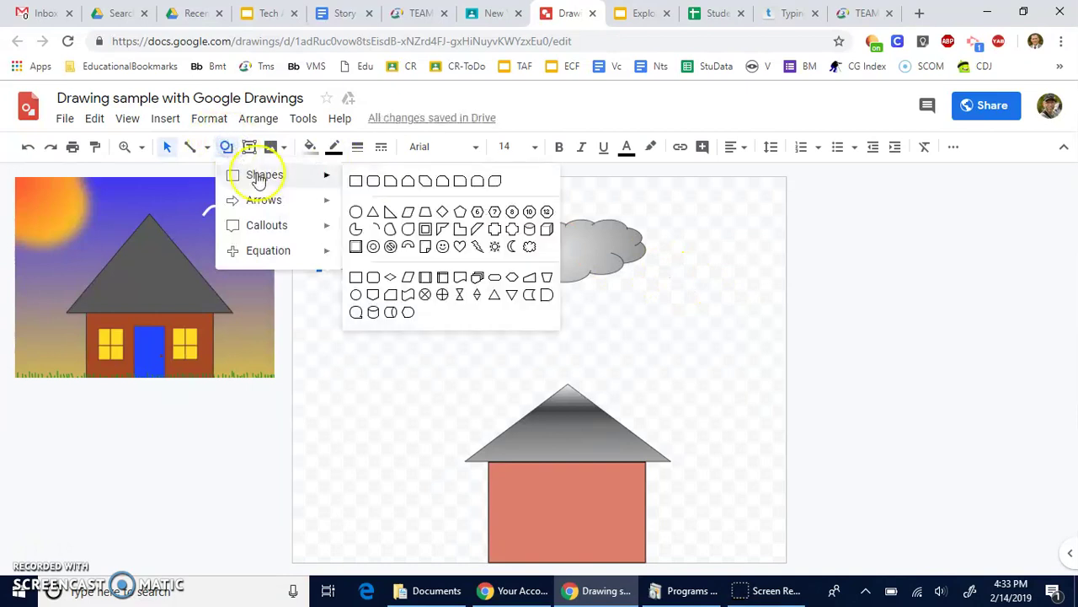
click(495, 246)
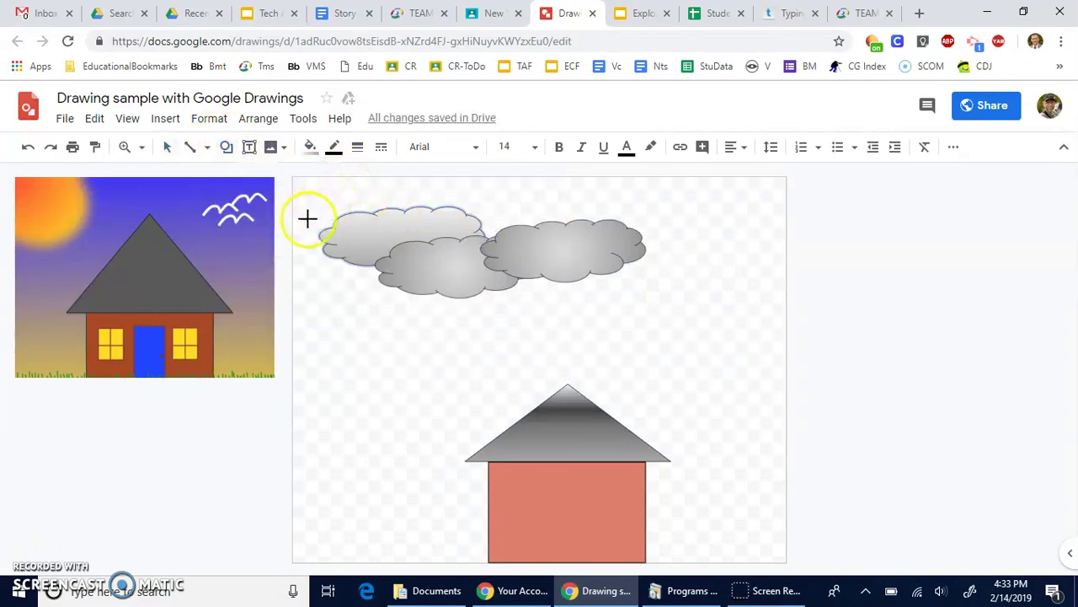
mouse_move(311, 235)
mouse_down()
mouse_move(395, 199)
mouse_move(417, 168)
mouse_up()
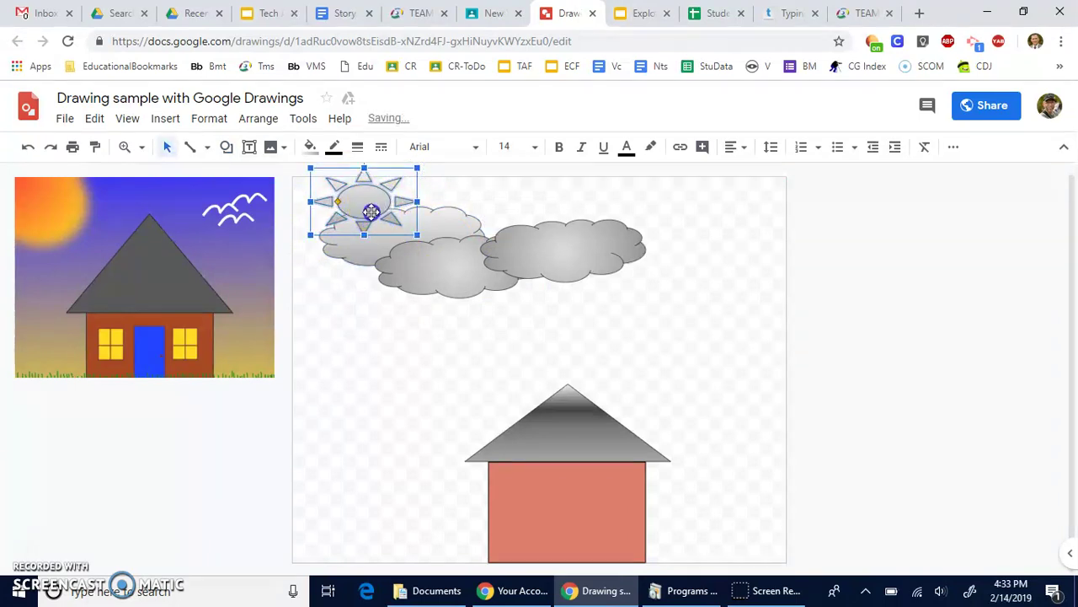
drag(356, 219, 340, 234)
Fill the sun gold and shift it slightly left
click(308, 149)
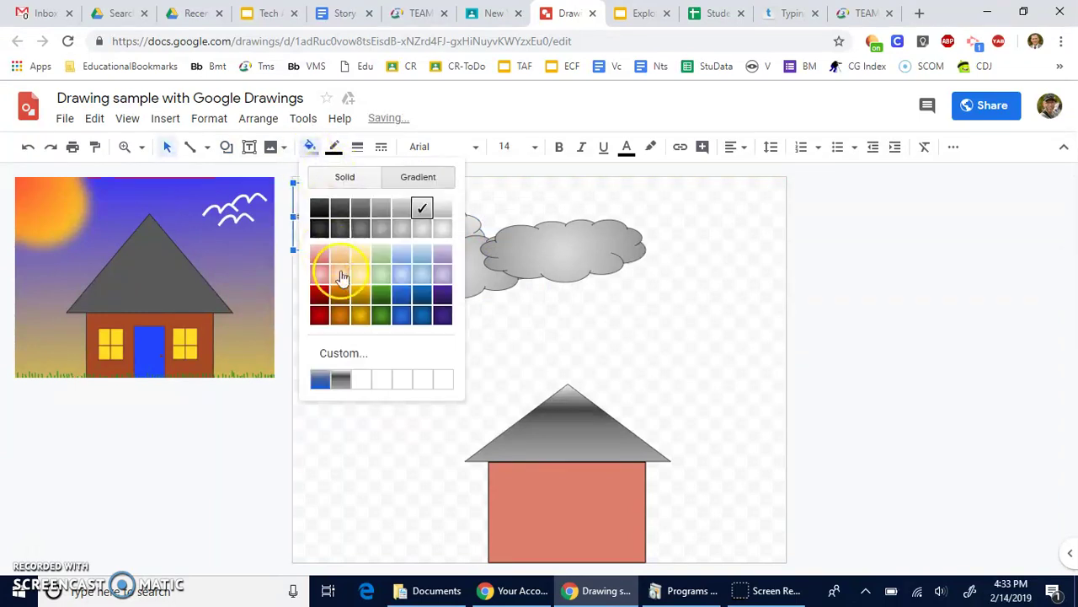
click(361, 311)
click(322, 237)
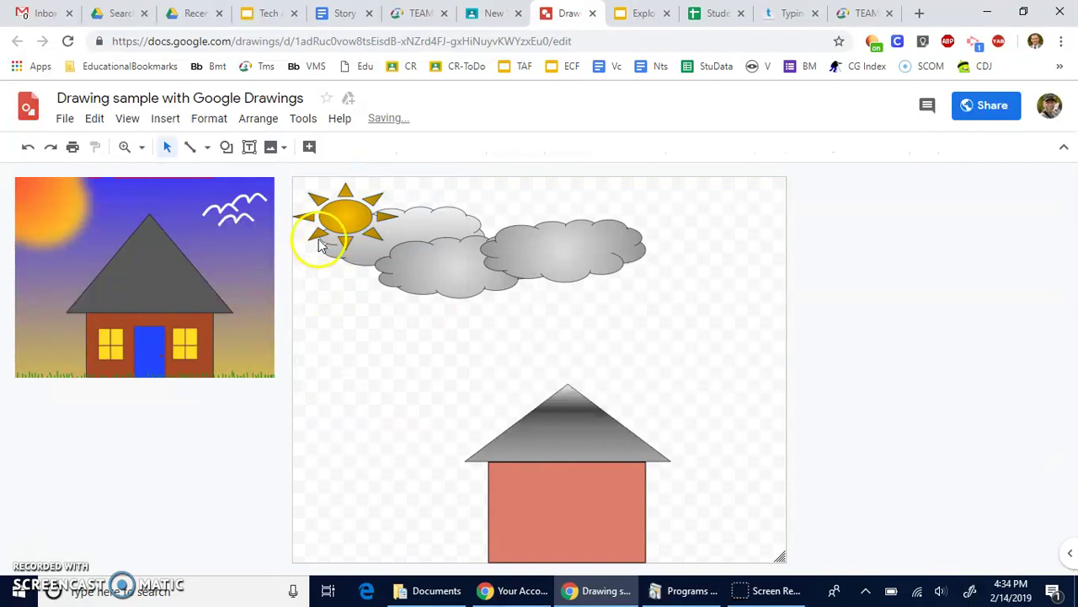
drag(348, 225, 337, 228)
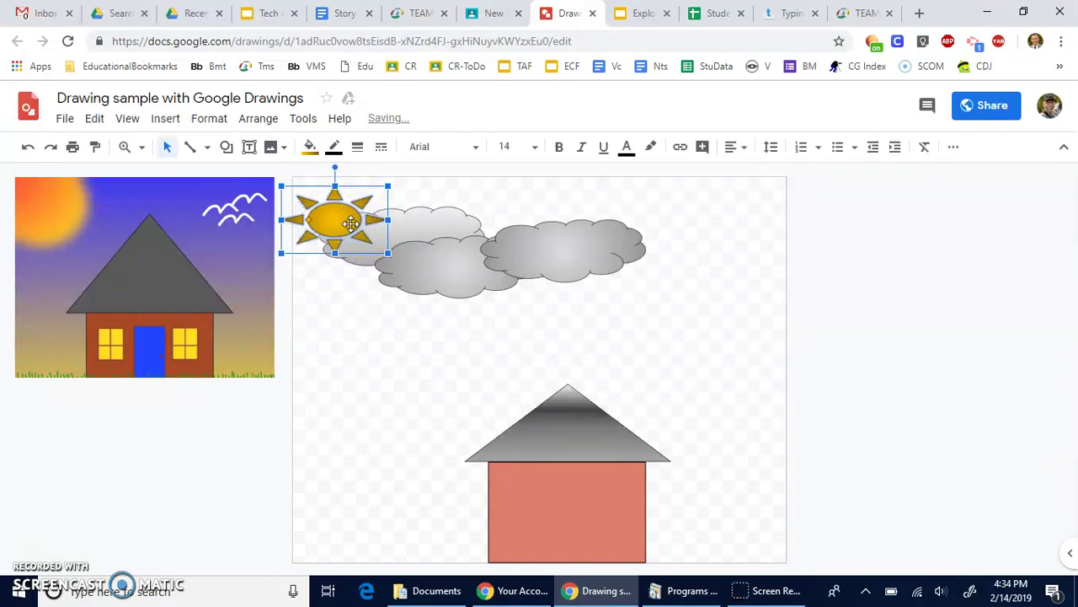
Send the sun behind the left cloud, enlarge it, and raise it to the top edge
right_click(341, 222)
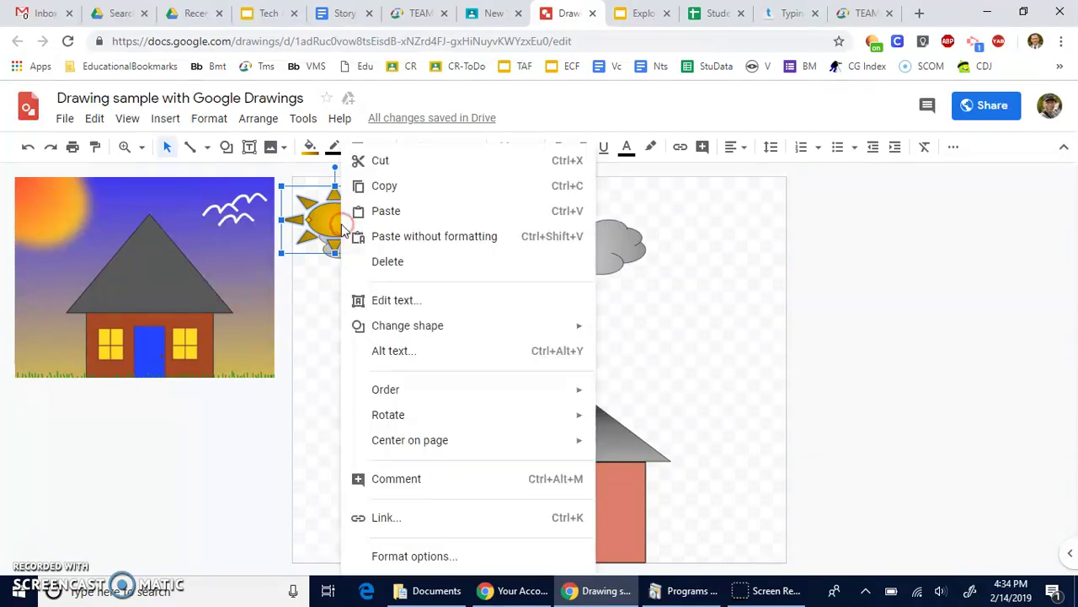
mouse_move(403, 393)
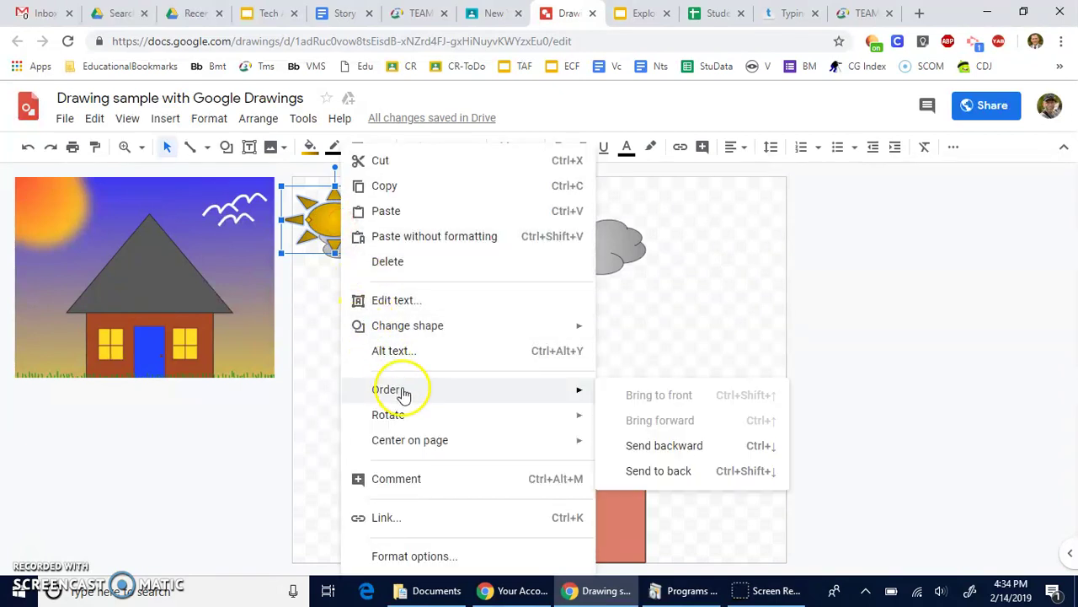
click(729, 447)
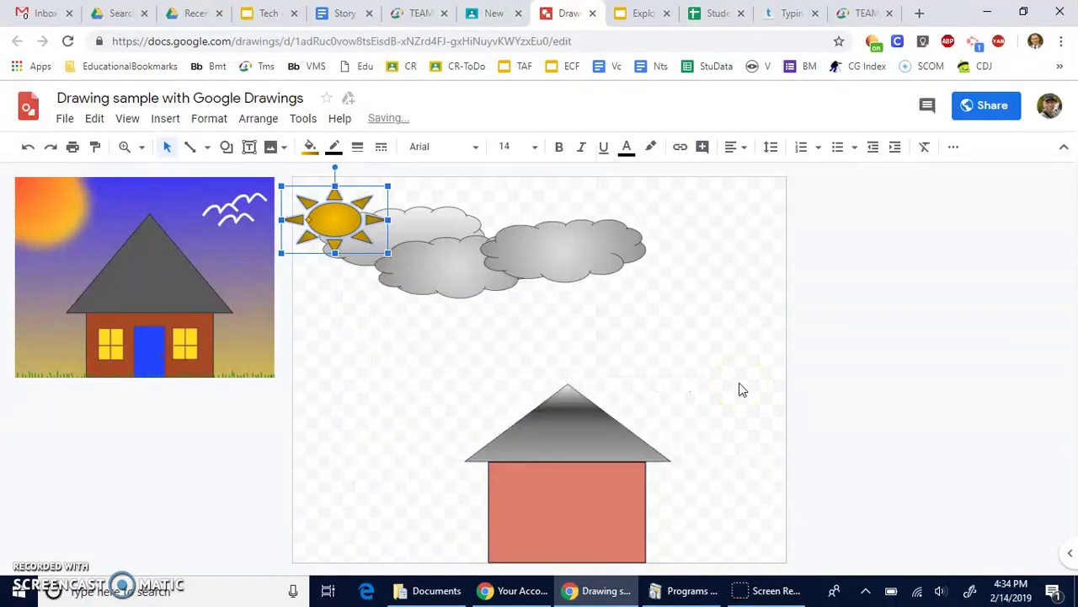
key(ctrl+Down)
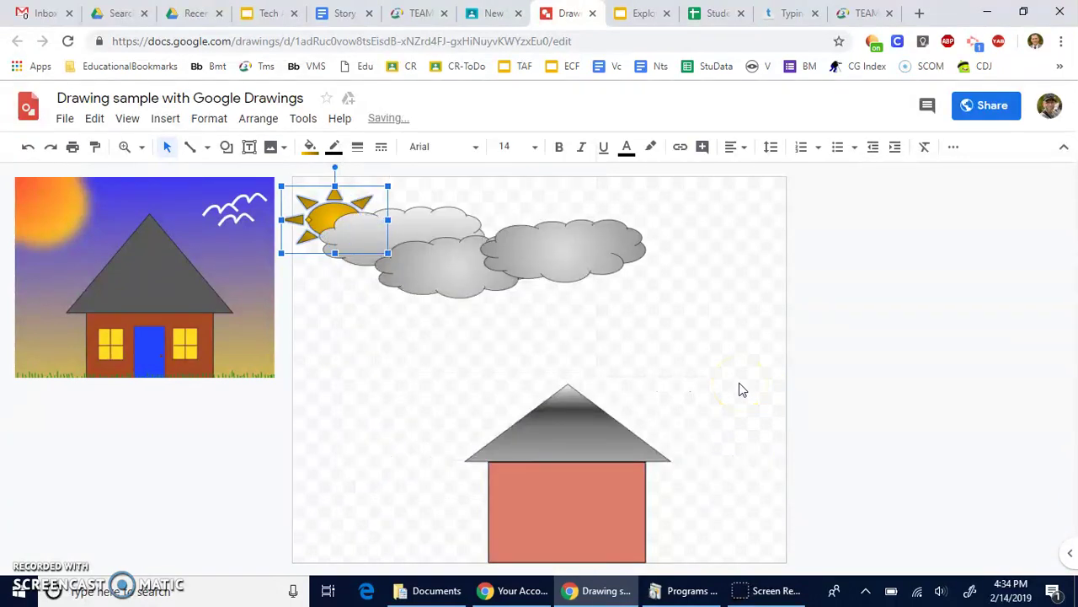
key(ctrl+Up)
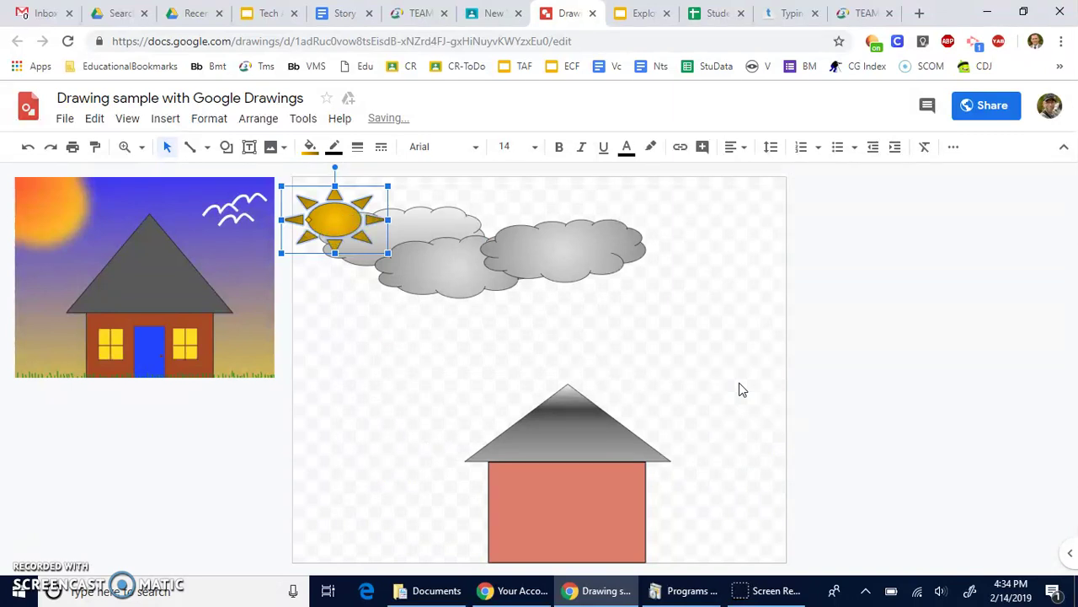
key(ctrl+Down)
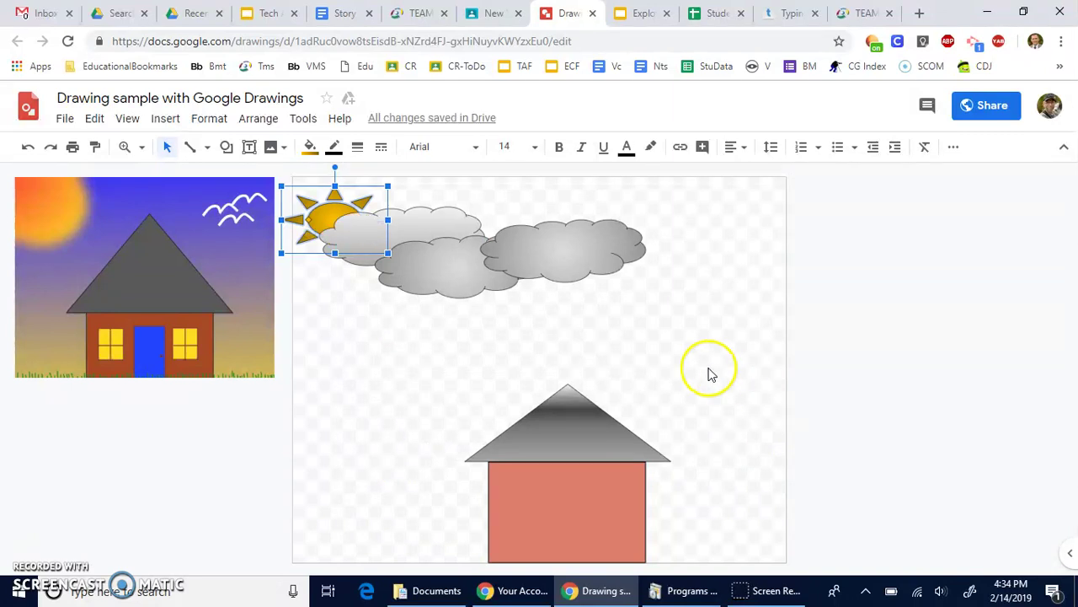
drag(281, 253, 245, 274)
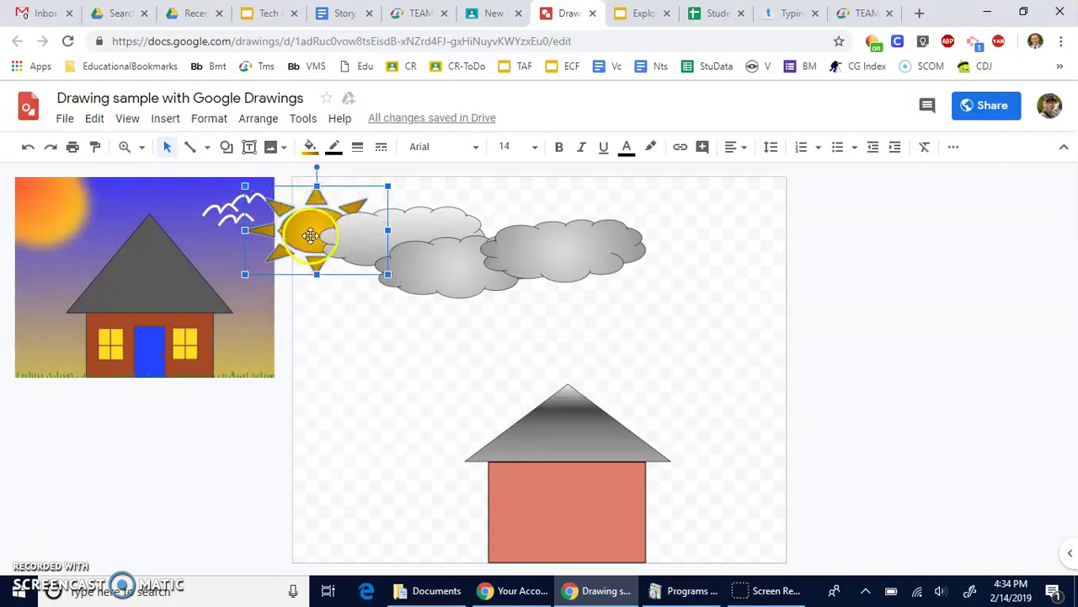
drag(301, 218, 299, 198)
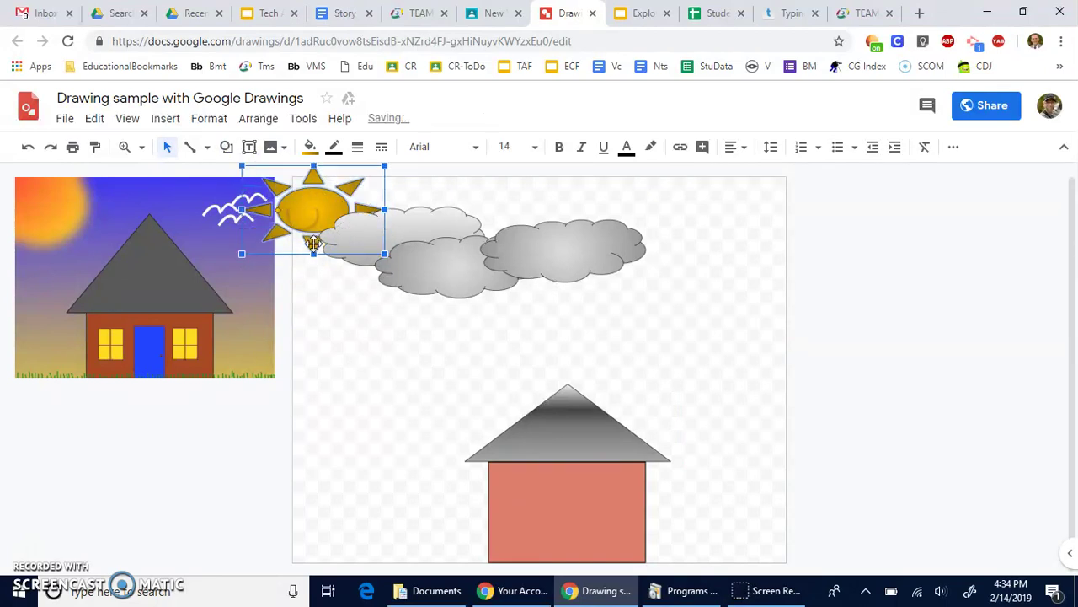
click(65, 119)
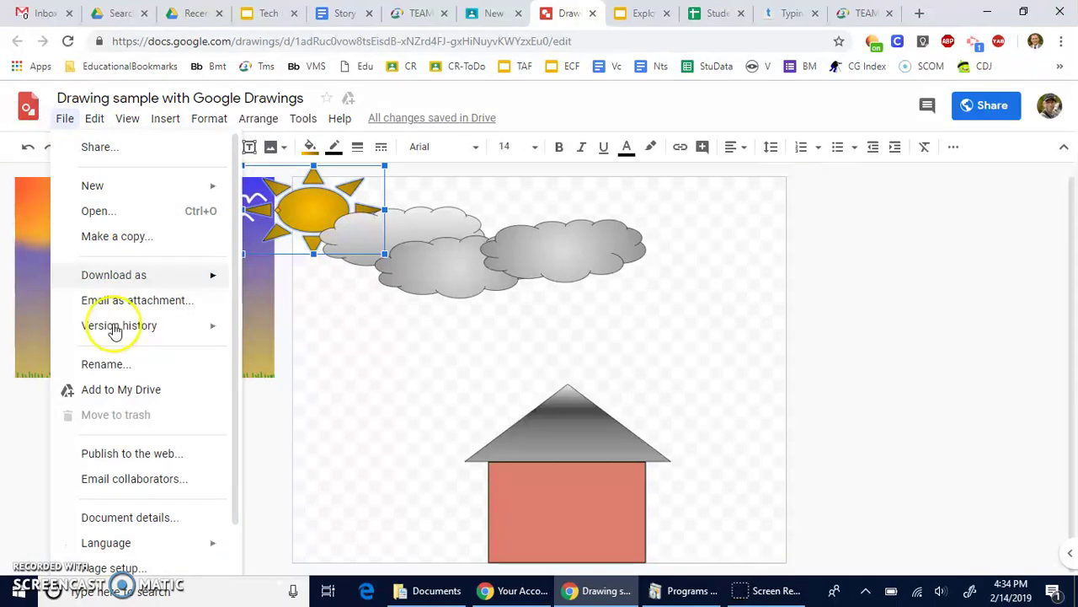
scroll(141, 501, down, 1)
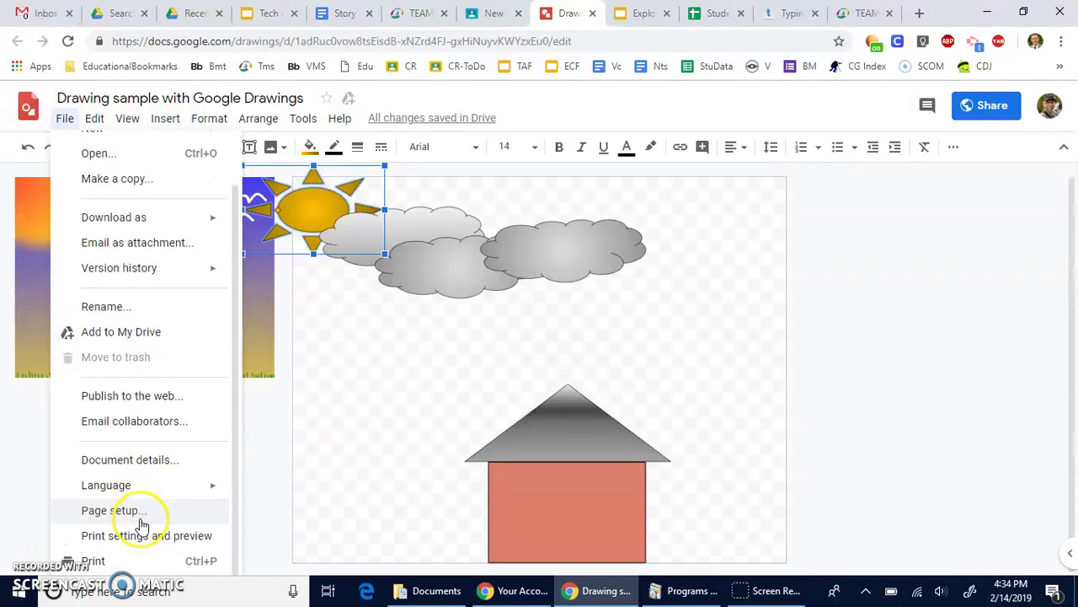
click(149, 538)
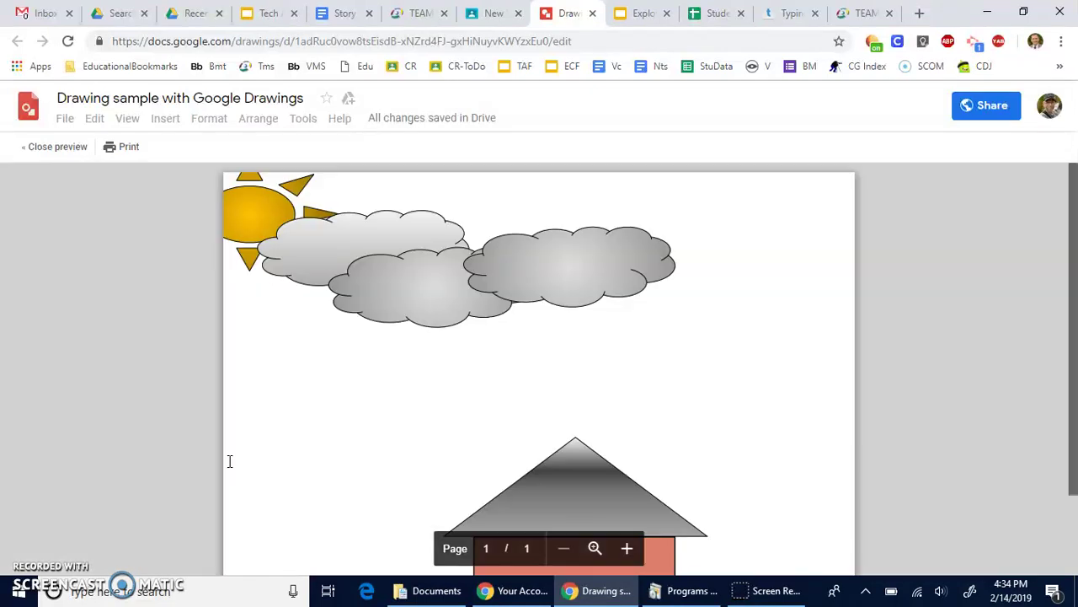
scroll(522, 470, down, 2)
scroll(500, 465, up, 2)
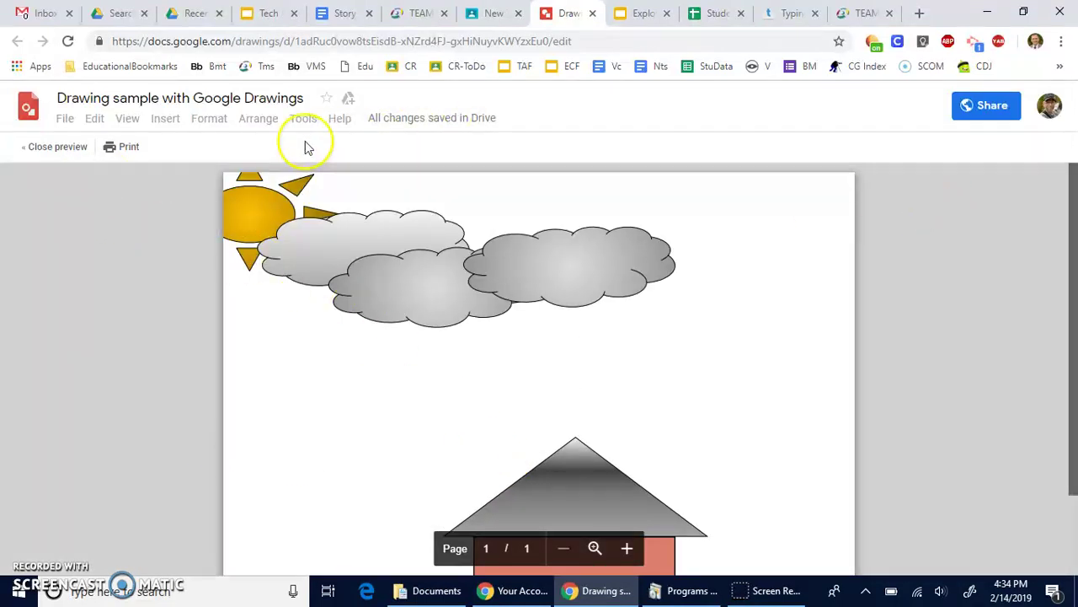
click(42, 147)
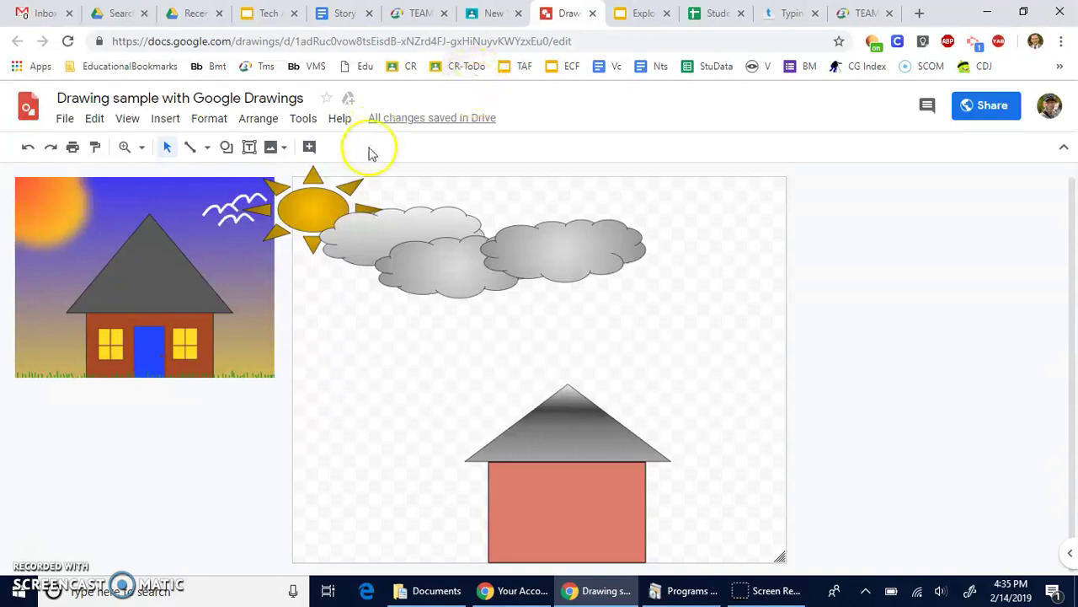
Draw a rectangle covering the whole canvas and send it to the back
click(314, 202)
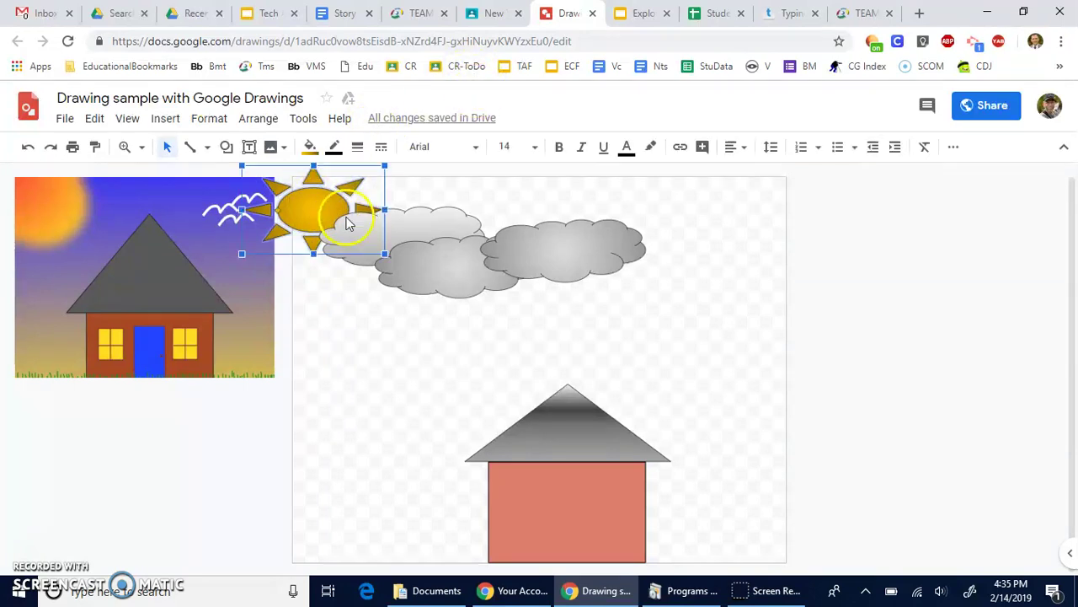
click(239, 414)
click(226, 148)
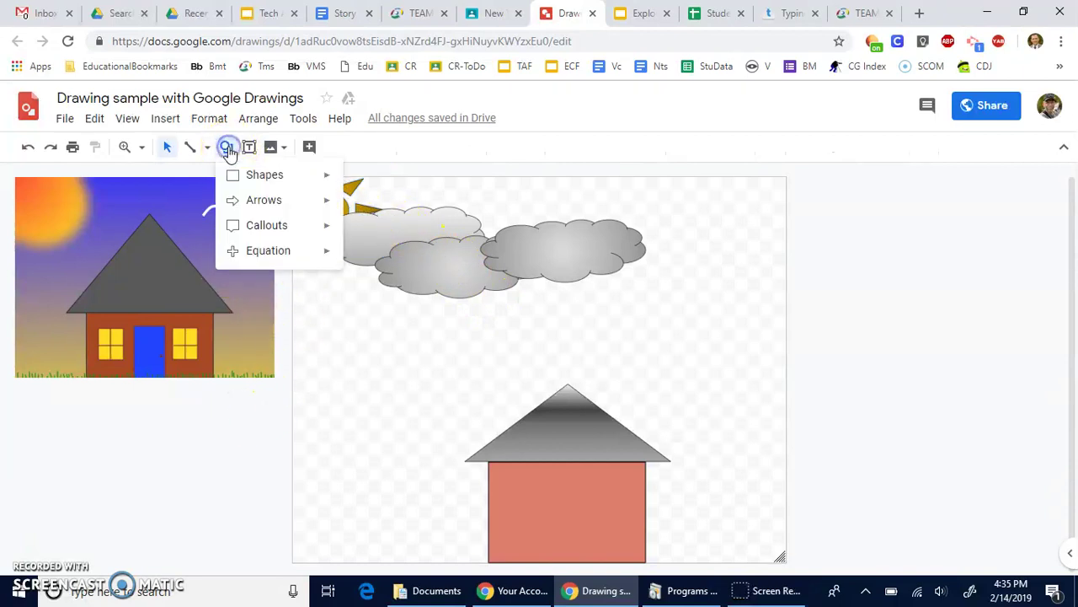
click(352, 184)
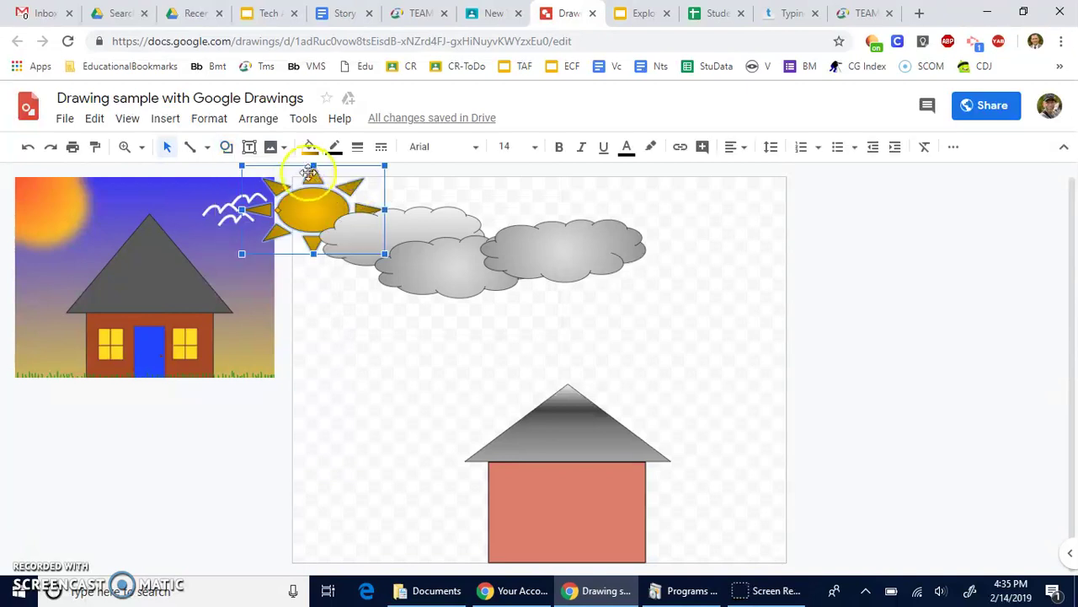
click(227, 148)
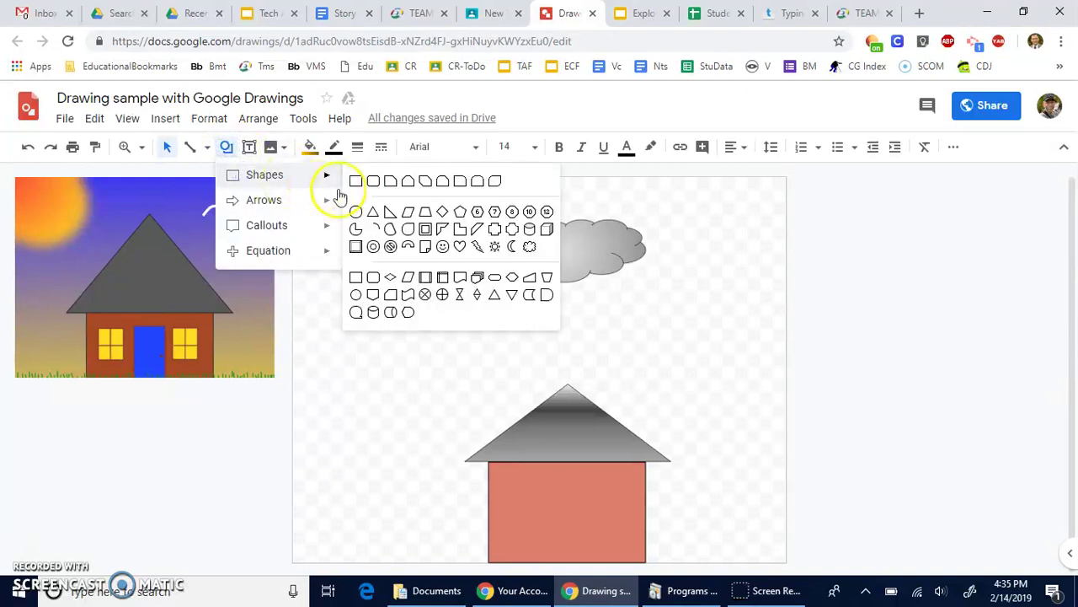
click(353, 179)
click(226, 147)
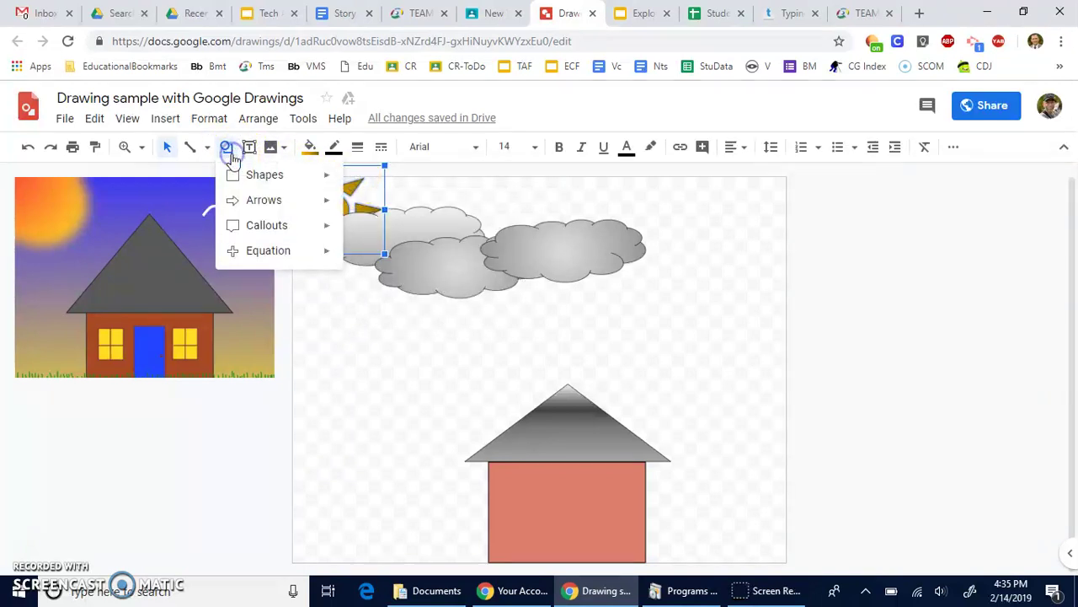
mouse_move(246, 184)
click(356, 182)
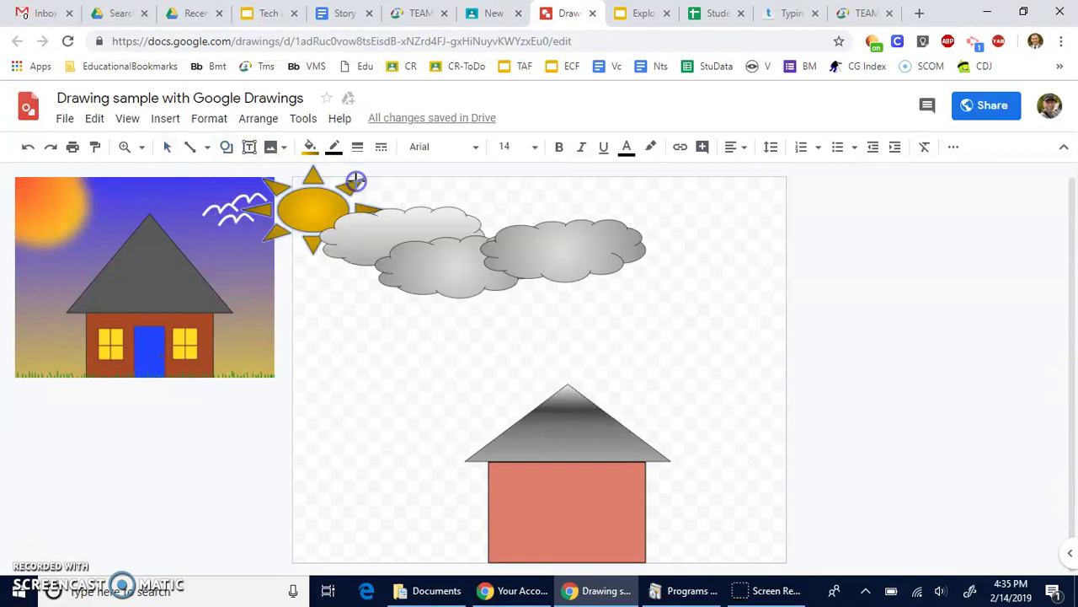
drag(295, 177, 787, 560)
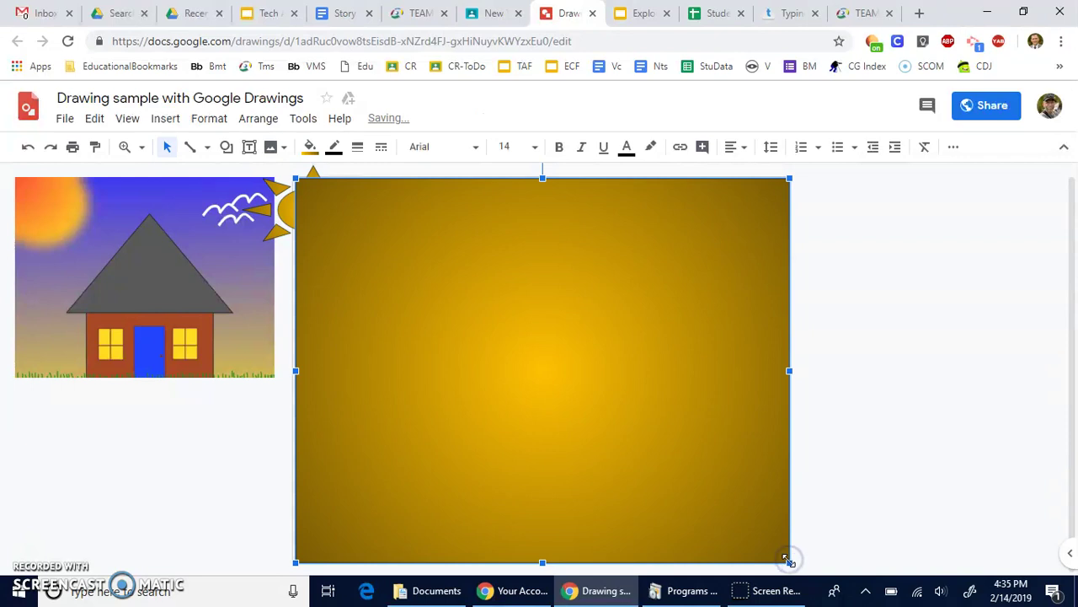
key(ctrl+shift+Down)
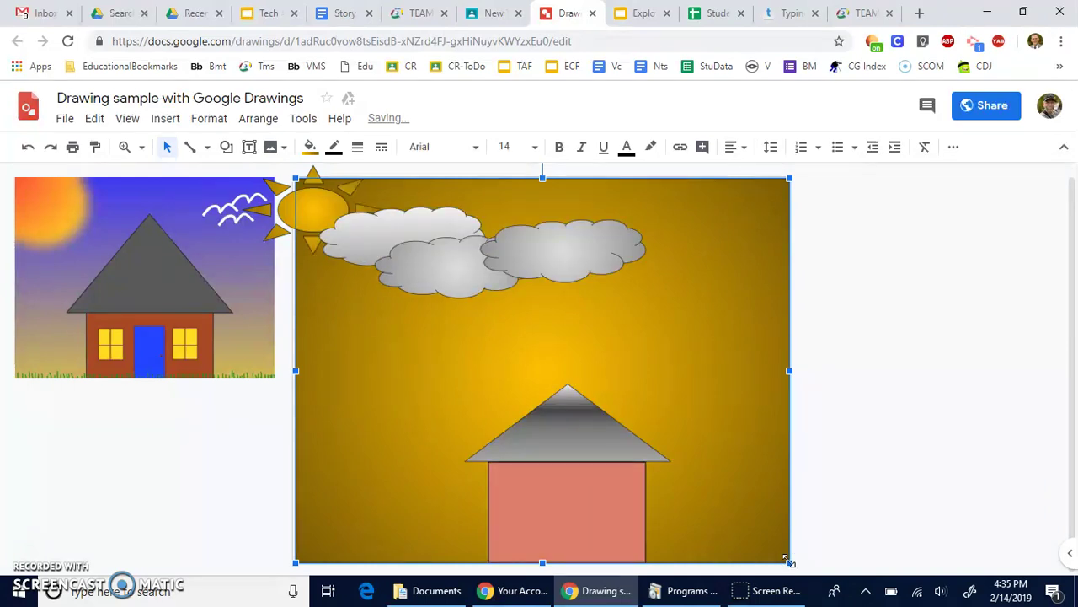
Fill the background rectangle with a light blue gradient and nudge the sun slightly right
click(309, 147)
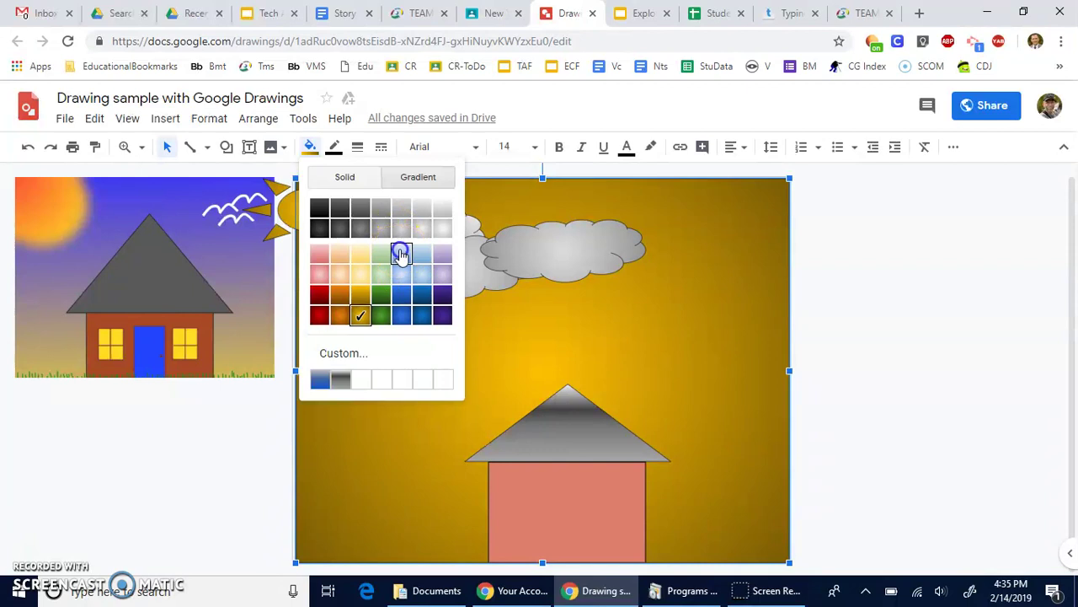
click(401, 253)
click(886, 356)
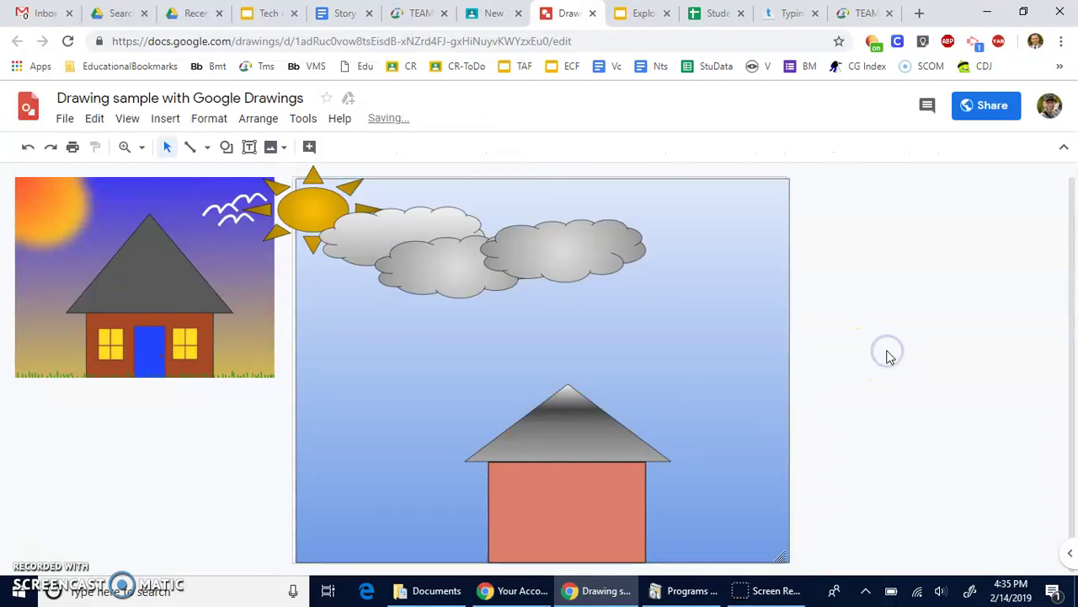
drag(268, 198, 287, 200)
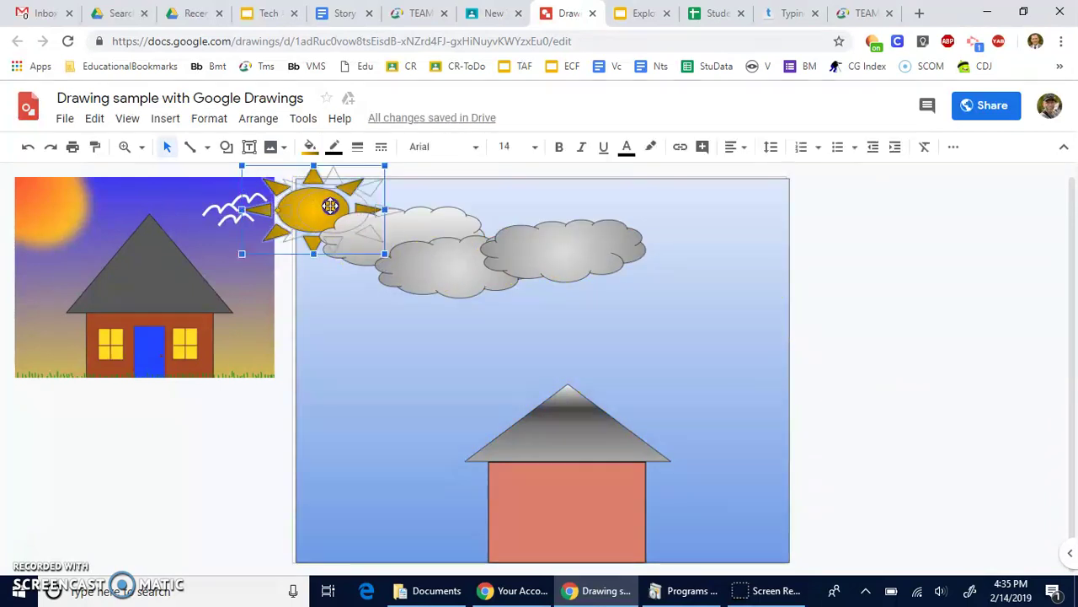
click(203, 426)
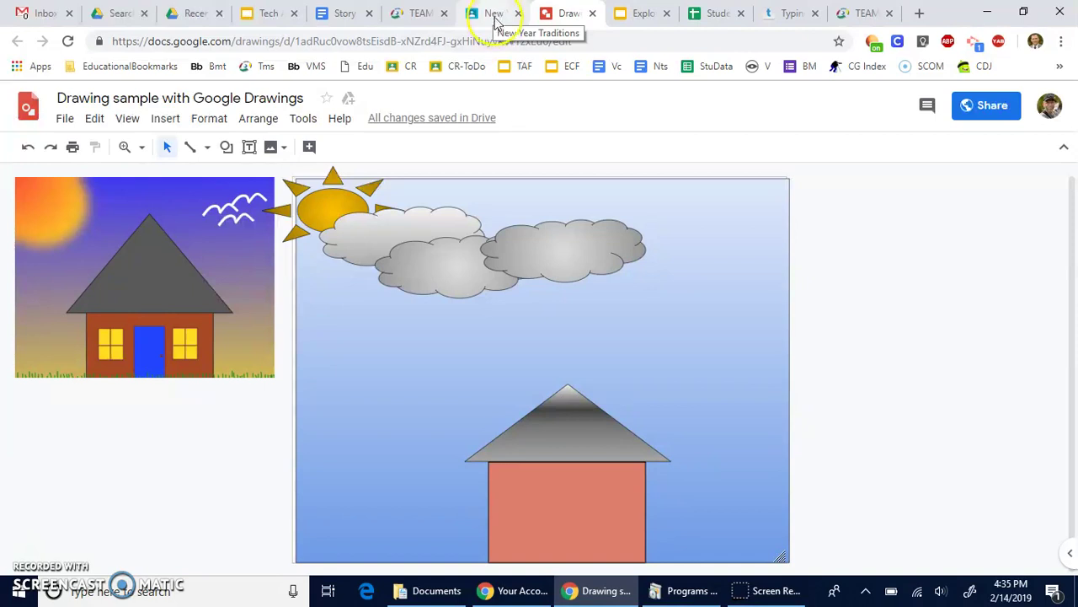
Switch to the New Year Traditions Google Classroom assignment tab
click(496, 15)
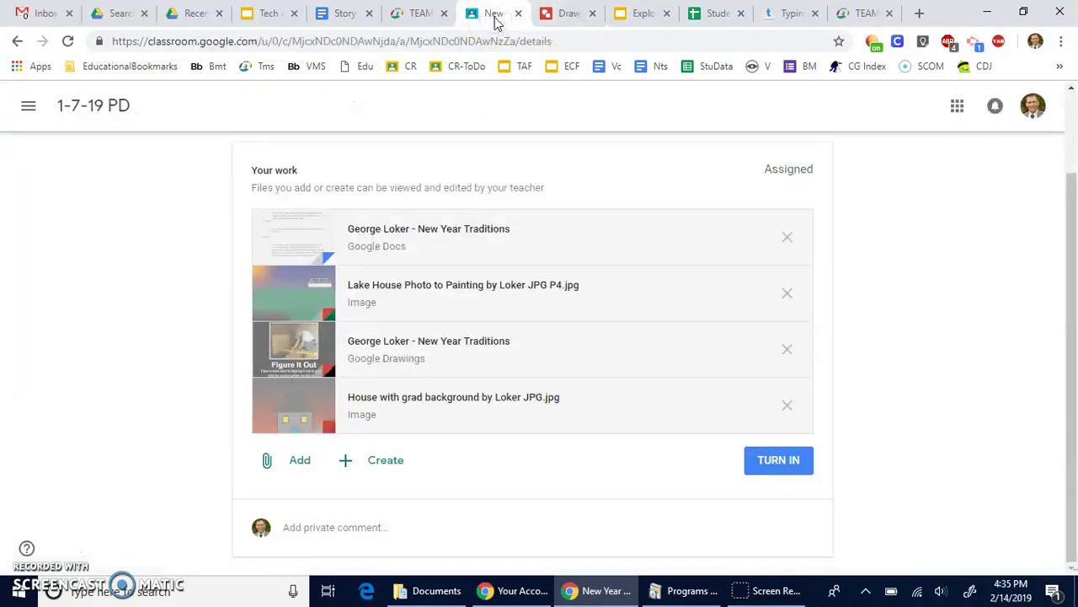